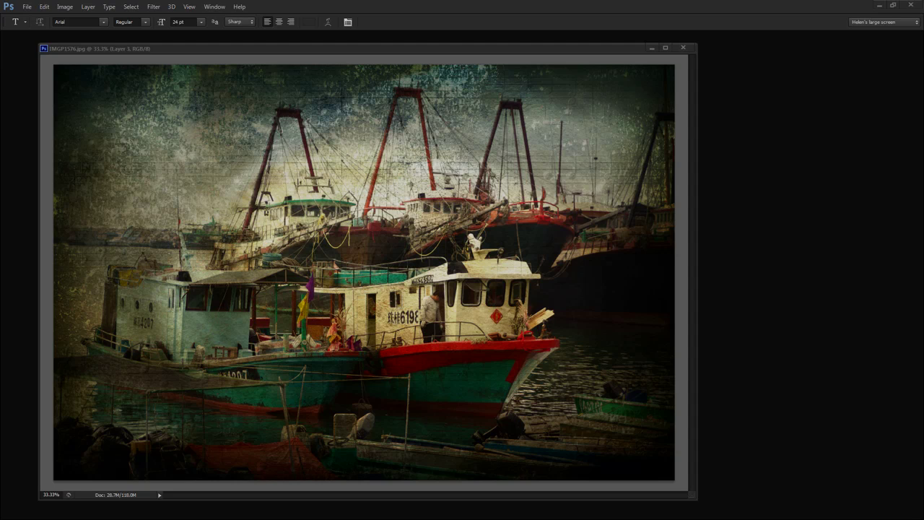
Bring the Firefox window with Flickr's texture 'All sizes' page over the Photoshop image
{"action": "left_click_drag", "start_coordinate": [0, 83], "coordinate": [344, 17]}
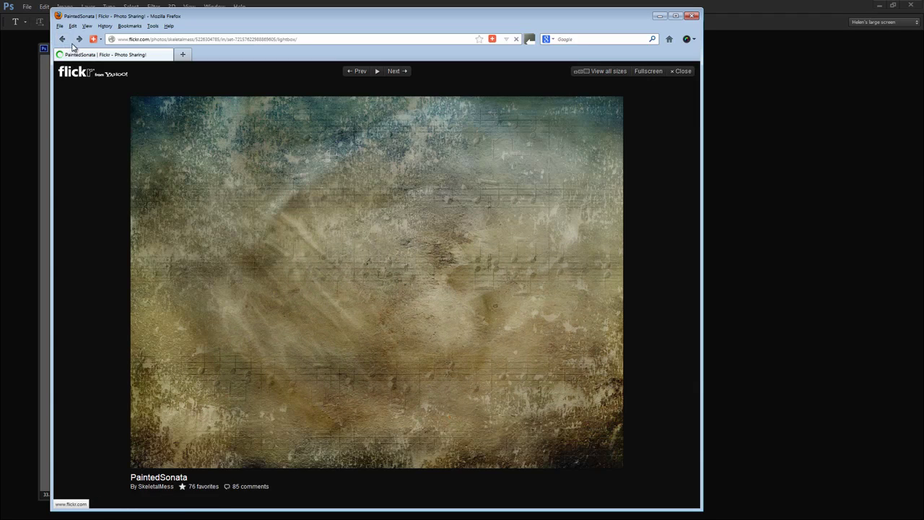
Go to Flickr's Texture of the Day 2010 set, then switch back to IMGP1576.jpg in Photoshop
{"action": "left_click", "coordinate": [65, 43]}
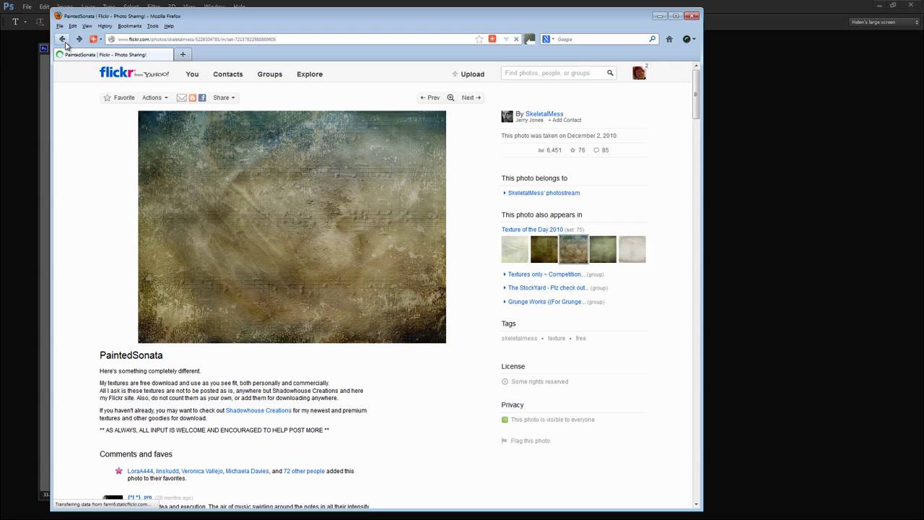
{"action": "left_click", "coordinate": [62, 39]}
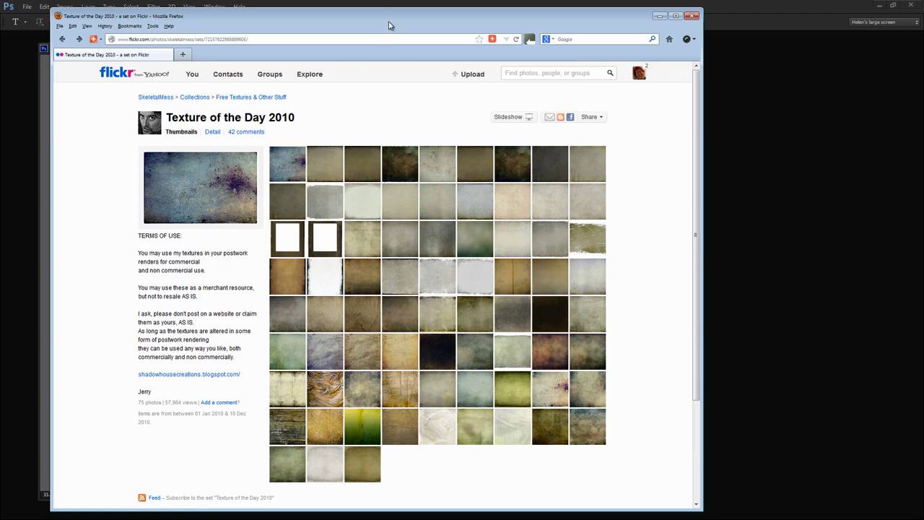
{"action": "left_click_drag", "start_coordinate": [292, 24], "coordinate": [263, 24]}
{"action": "key", "text": "alt+Tab"}
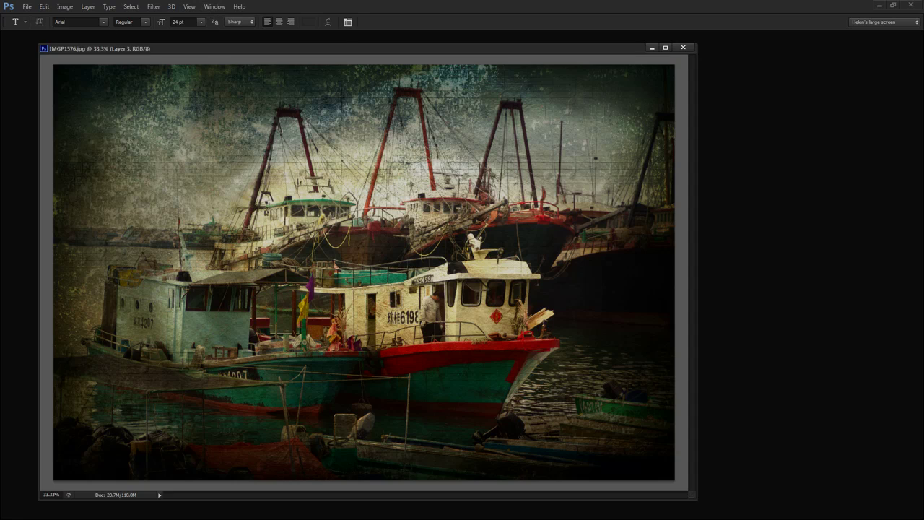
Show the Layers panel and hide Layers 3, 2 and 1 to reveal the plain photo
{"action": "left_click", "coordinate": [215, 7]}
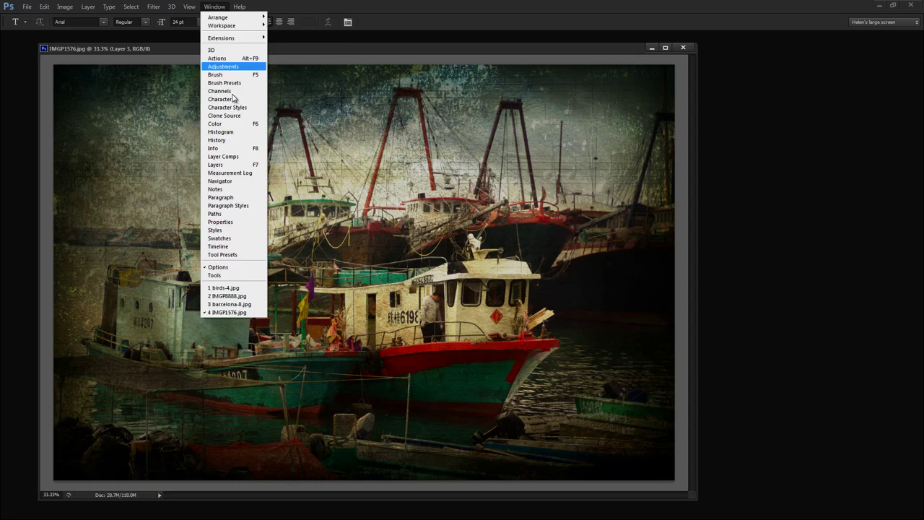
{"action": "left_click", "coordinate": [220, 164]}
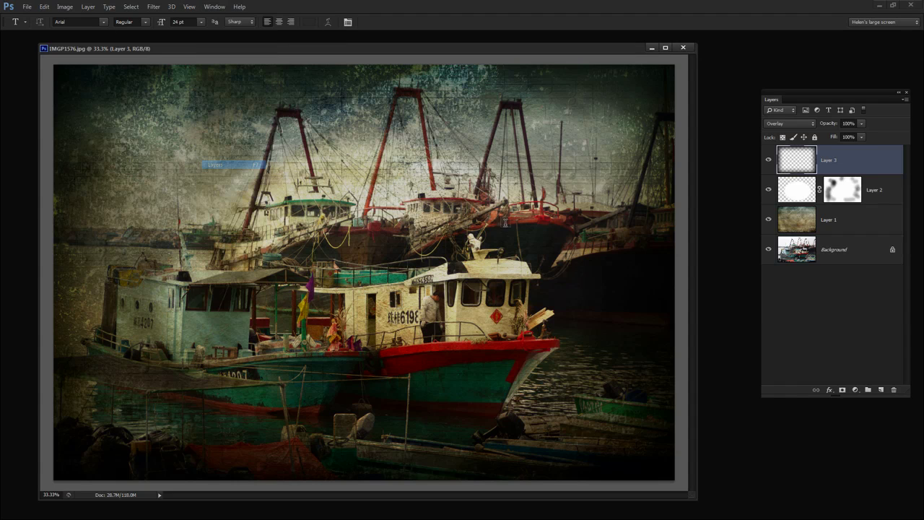
{"action": "left_click", "coordinate": [837, 252]}
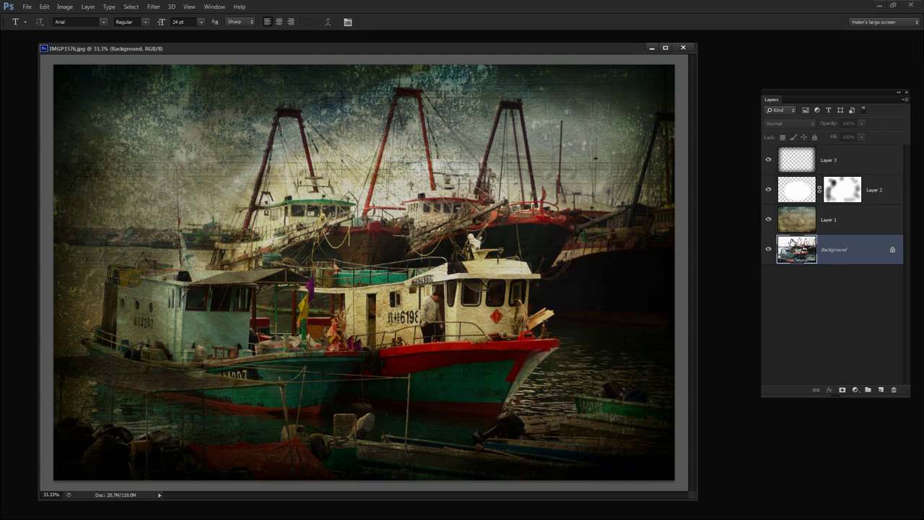
{"action": "left_click", "coordinate": [768, 160]}
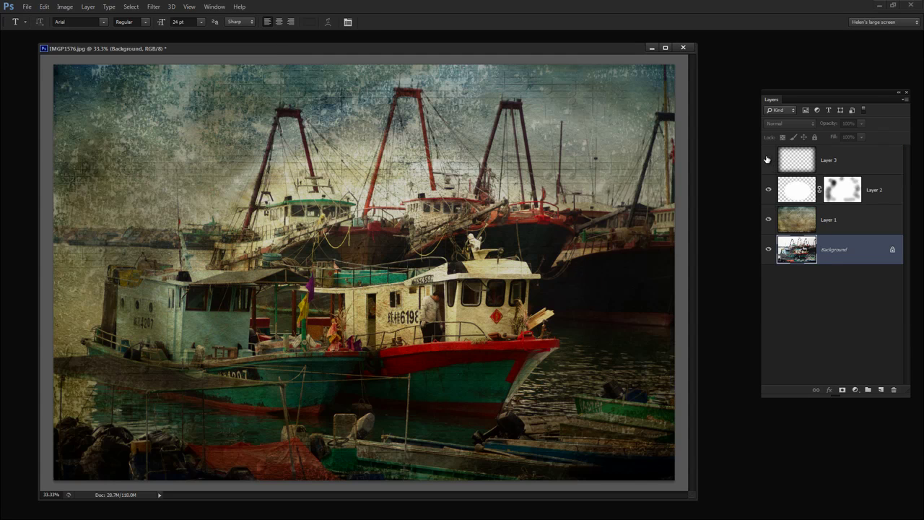
{"action": "left_click", "coordinate": [768, 189]}
{"action": "left_click", "coordinate": [768, 218]}
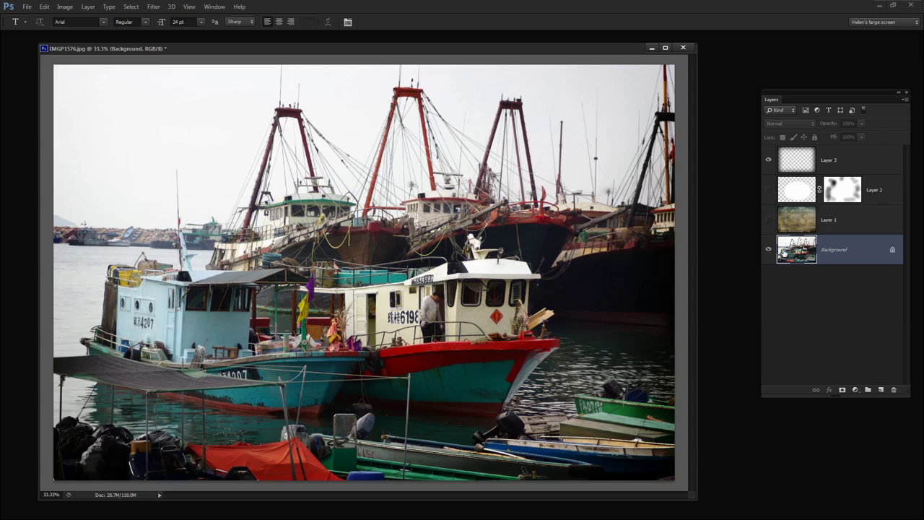
Duplicate the image as IMGP1576 copy, re-show its effect layers, and minimize the copy
{"action": "left_click", "coordinate": [65, 6]}
{"action": "left_click", "coordinate": [106, 128]}
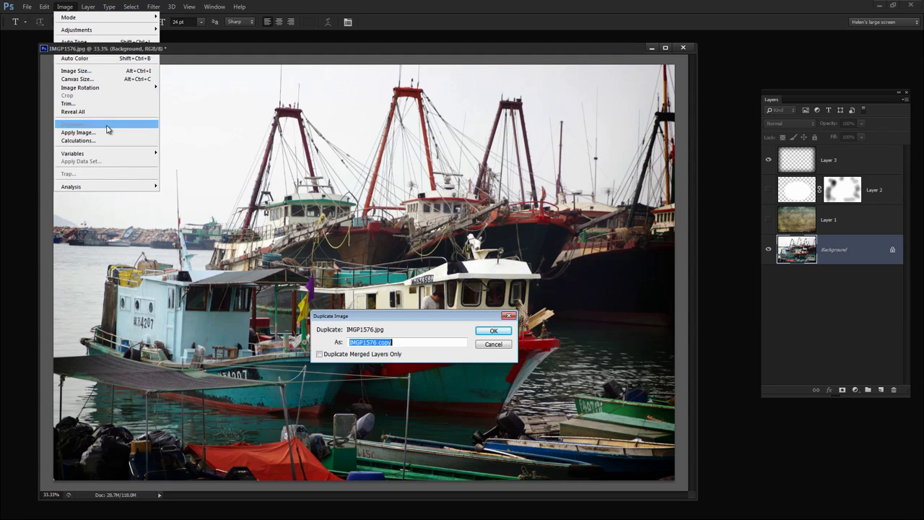
{"action": "left_click", "coordinate": [494, 330]}
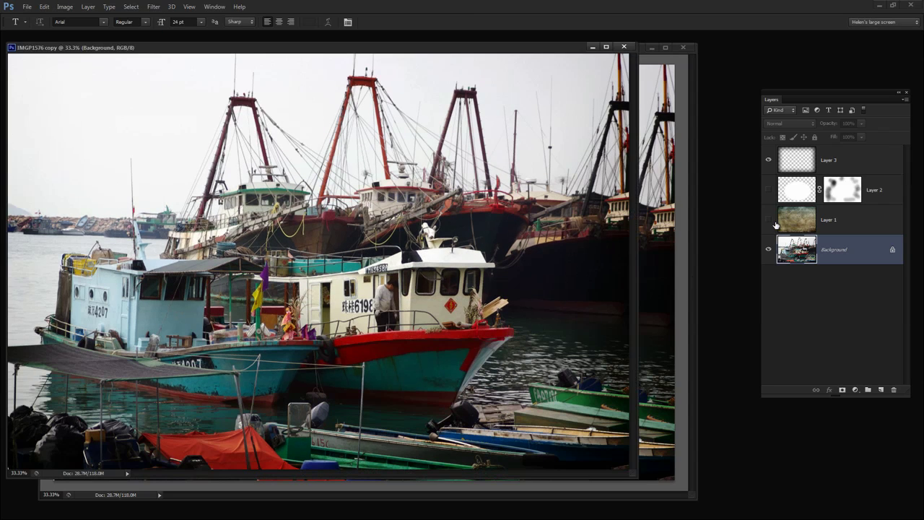
{"action": "left_click", "coordinate": [768, 219]}
{"action": "left_click", "coordinate": [768, 190]}
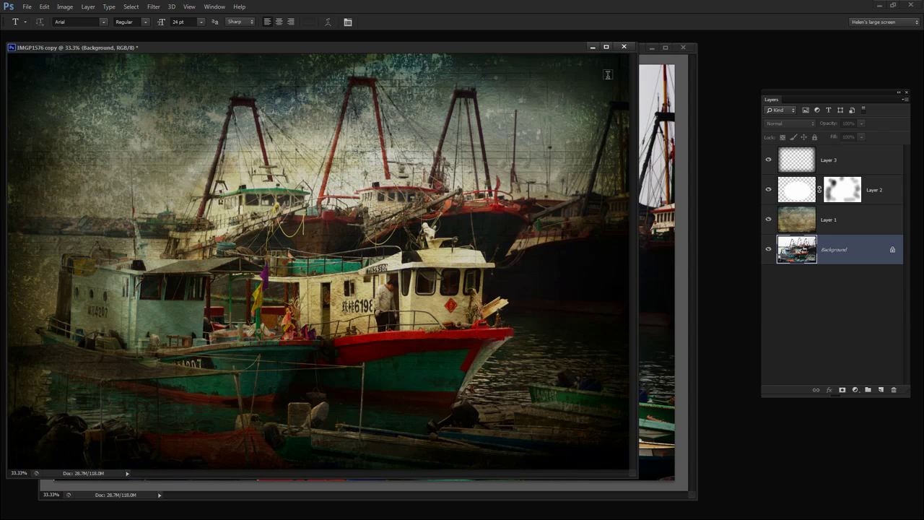
{"action": "left_click_drag", "start_coordinate": [550, 46], "coordinate": [550, 73]}
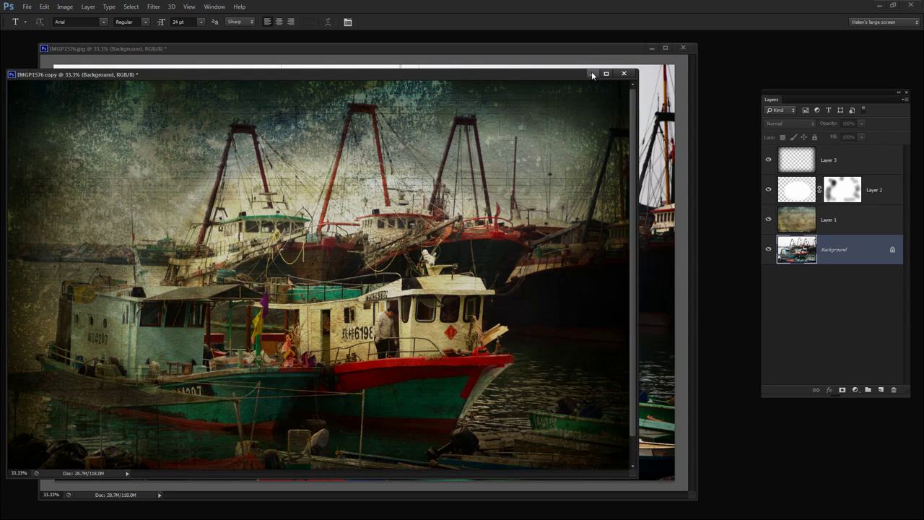
{"action": "left_click", "coordinate": [591, 73]}
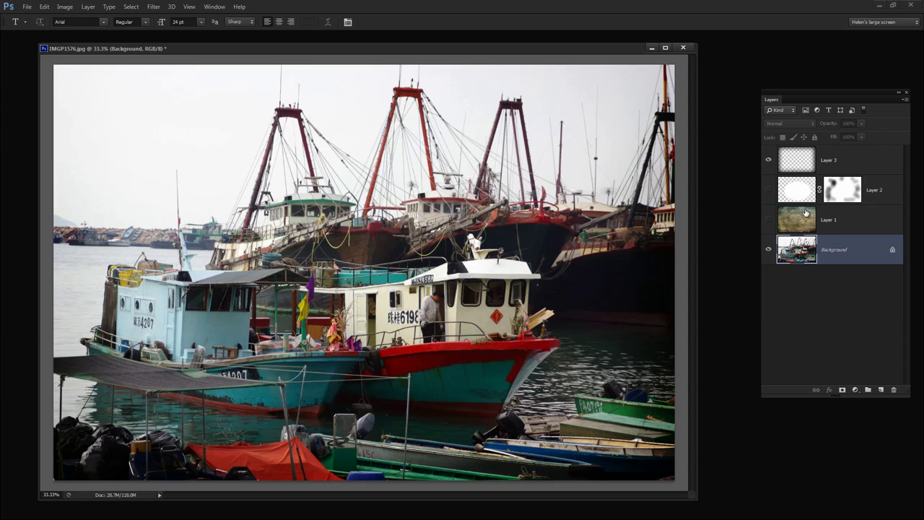
Delete Layers 1–3 from the original, leaving only the Background
{"action": "left_click", "coordinate": [826, 218]}
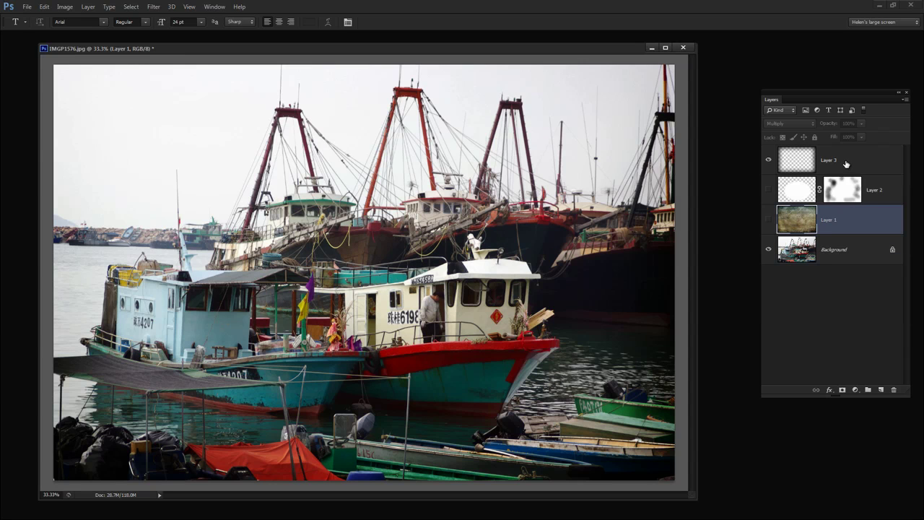
{"action": "left_click", "coordinate": [846, 164], "text": "shift"}
{"action": "left_click_drag", "start_coordinate": [864, 215], "coordinate": [894, 383]}
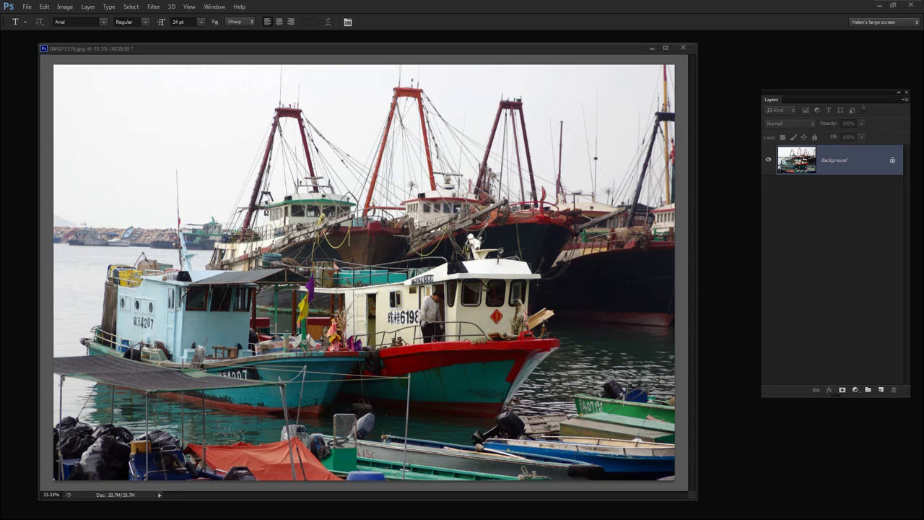
{"action": "left_click_drag", "start_coordinate": [26, 40], "coordinate": [57, 18]}
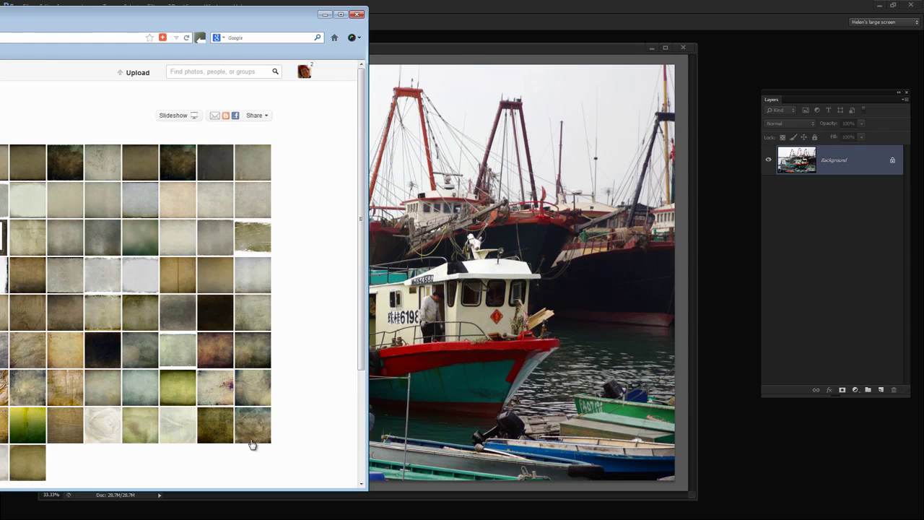
{"action": "left_click_drag", "start_coordinate": [145, 20], "coordinate": [2, 47]}
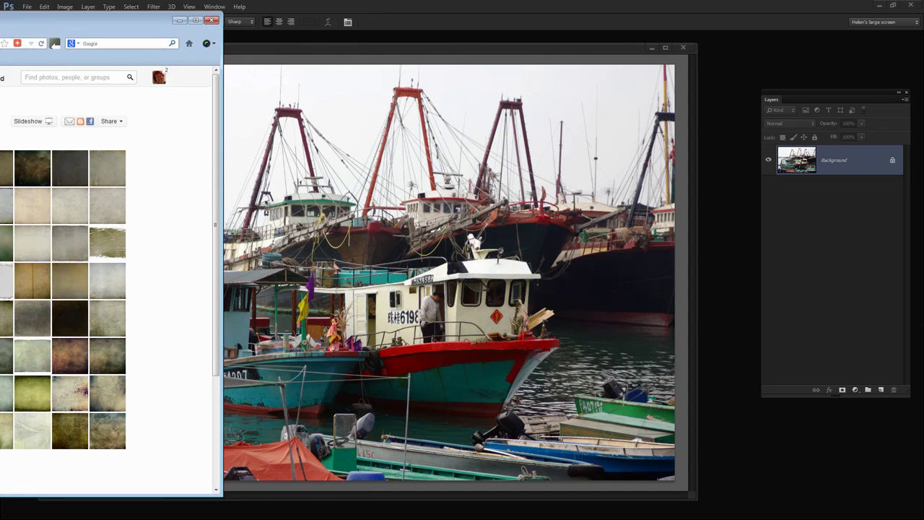
{"action": "key", "text": "alt+Tab"}
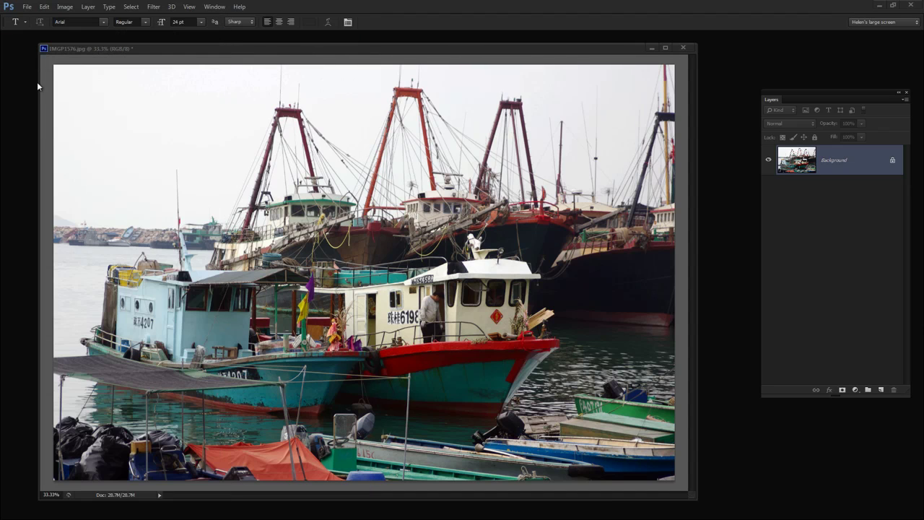
Open u8ouqs4l.bmp, copy it onto the boat photo as a new layer, and close the texture file
{"action": "left_click", "coordinate": [27, 7]}
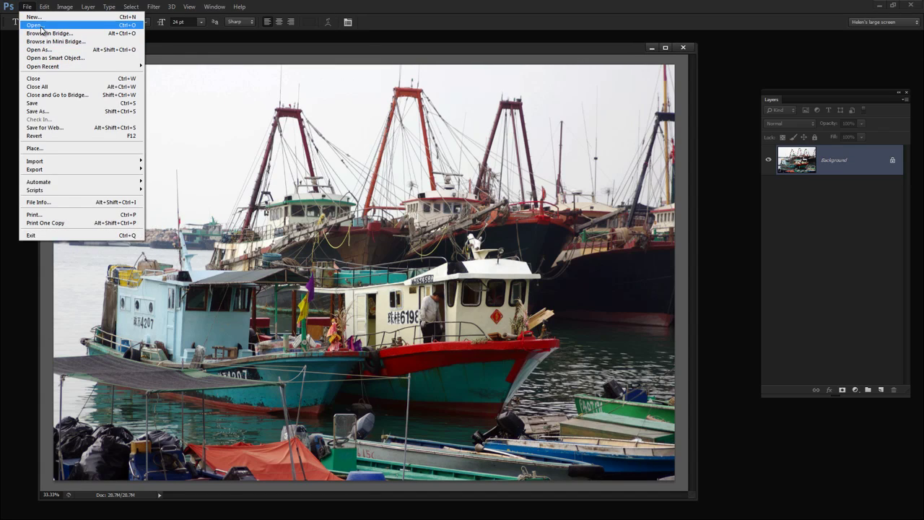
{"action": "left_click", "coordinate": [35, 25]}
{"action": "left_click", "coordinate": [228, 142]}
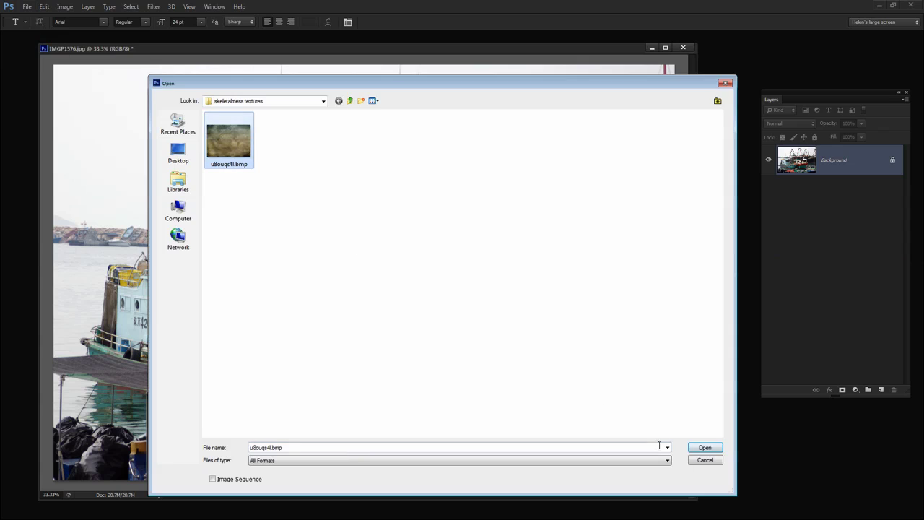
{"action": "left_click", "coordinate": [694, 448]}
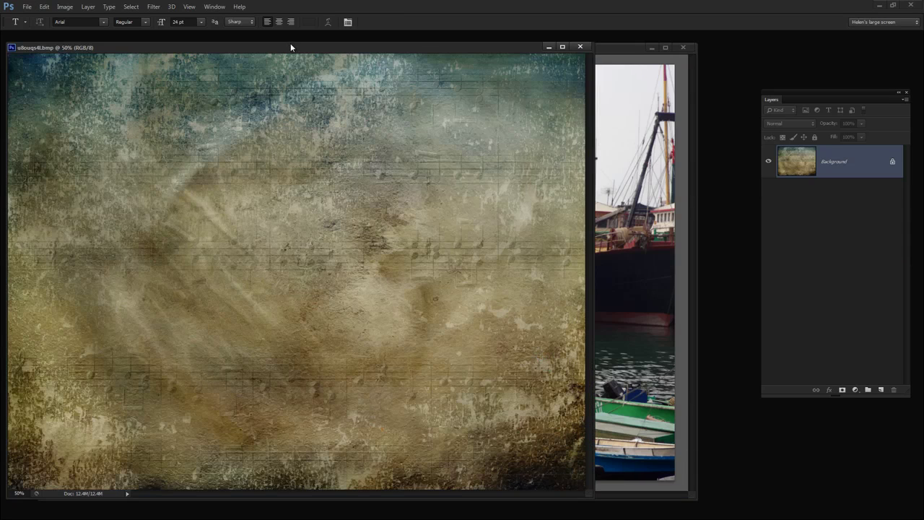
{"action": "left_click_drag", "start_coordinate": [281, 47], "coordinate": [662, 316]}
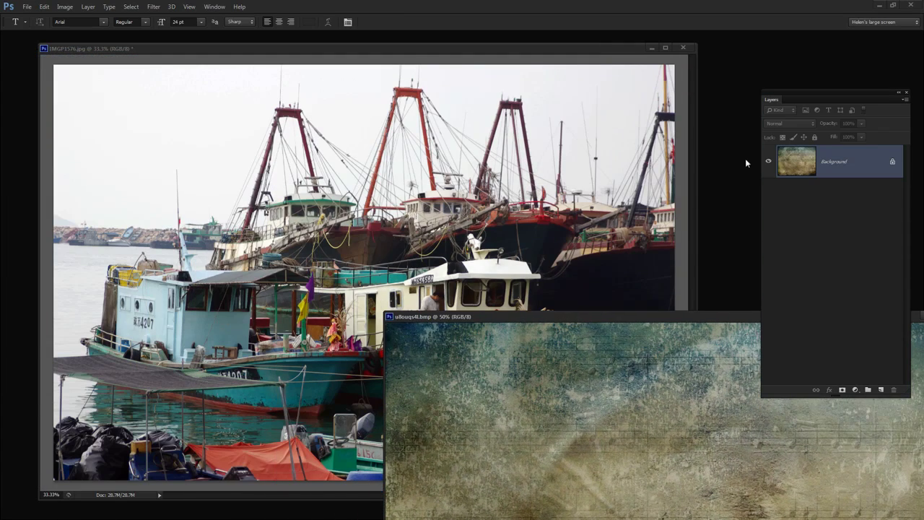
{"action": "left_click_drag", "start_coordinate": [796, 160], "coordinate": [241, 209]}
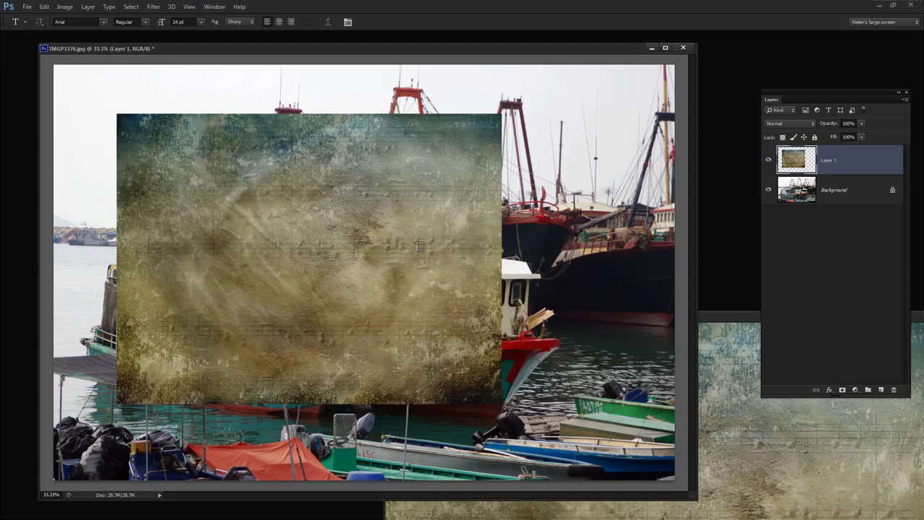
{"action": "left_click_drag", "start_coordinate": [745, 322], "coordinate": [567, 250]}
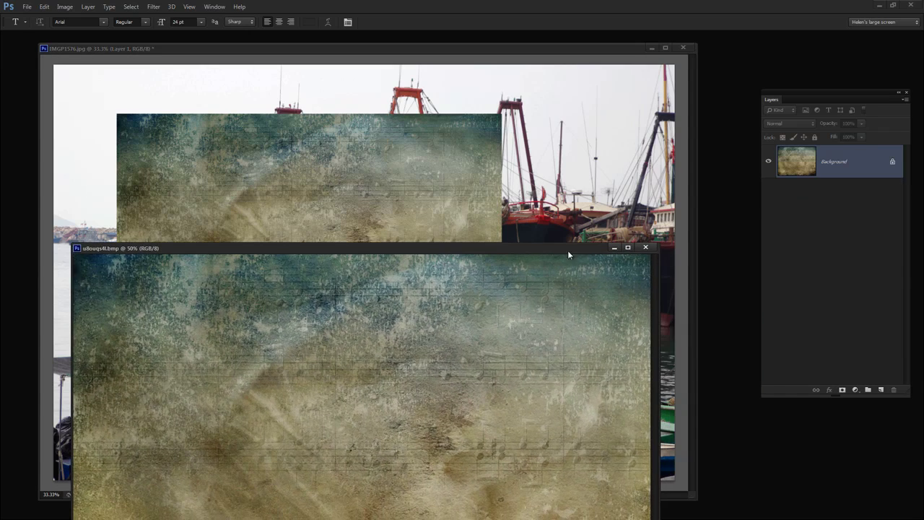
{"action": "left_click", "coordinate": [646, 249]}
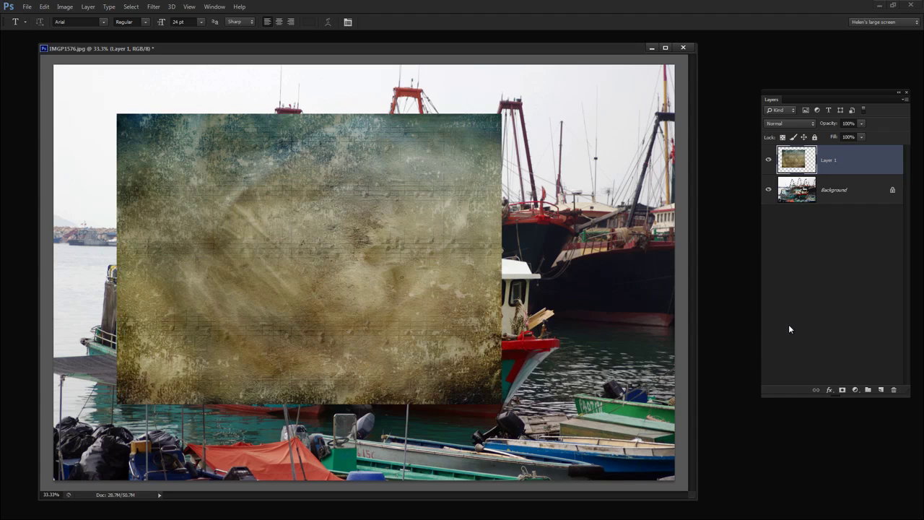
Move and scale the texture layer to cover the whole canvas, then commit
{"action": "key", "text": "v"}
{"action": "left_click_drag", "start_coordinate": [321, 242], "coordinate": [296, 207]}
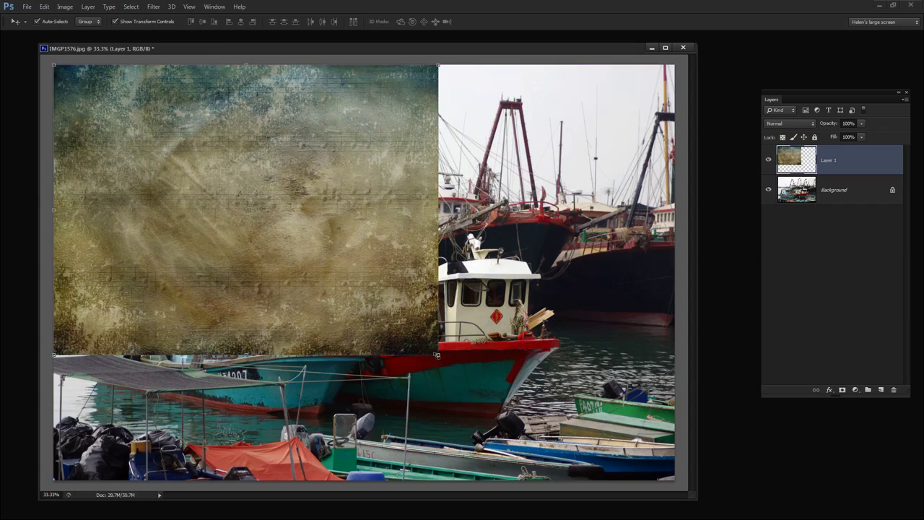
{"action": "left_click_drag", "start_coordinate": [436, 355], "coordinate": [675, 479]}
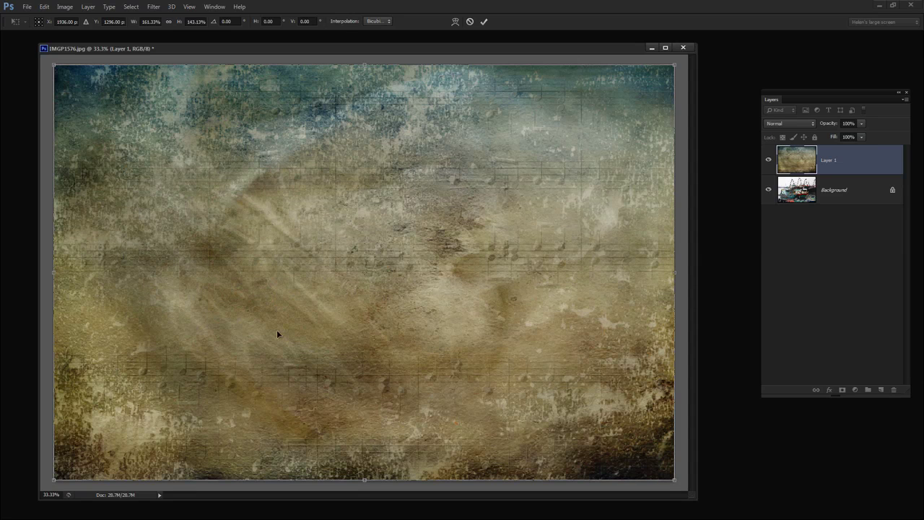
{"action": "left_click", "coordinate": [485, 22]}
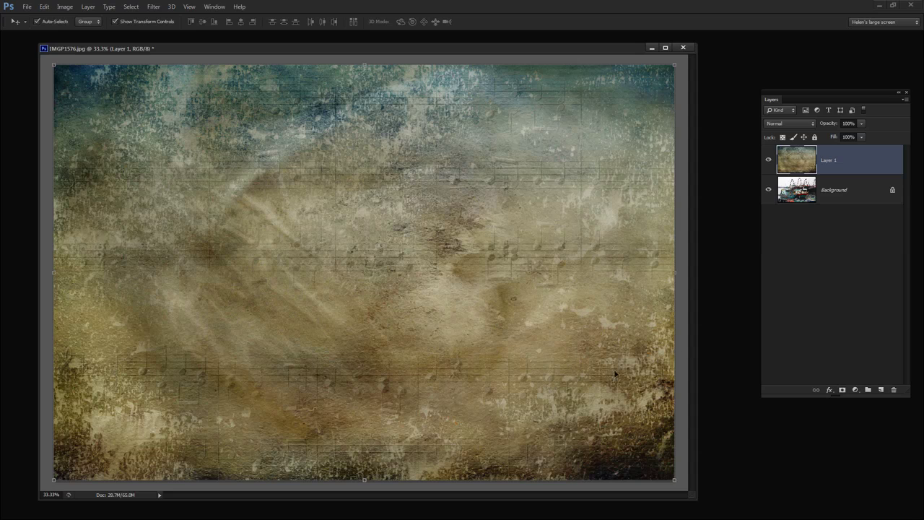
Set Layer 1's blend mode to Dissolve
{"action": "left_click", "coordinate": [789, 124]}
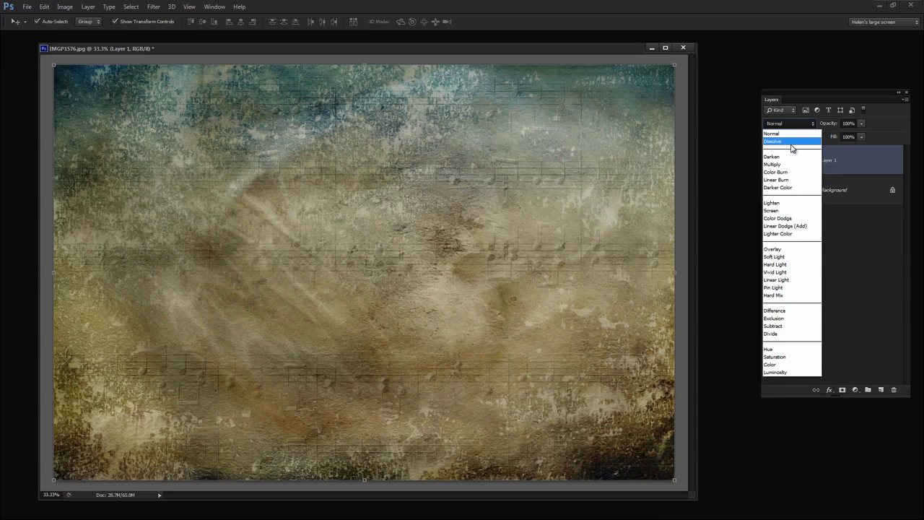
{"action": "left_click", "coordinate": [791, 143]}
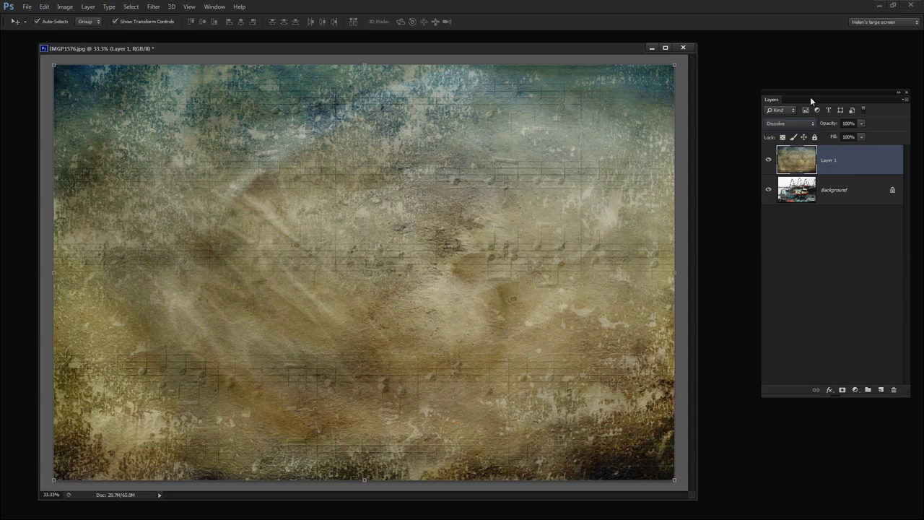
{"action": "left_click_drag", "start_coordinate": [810, 99], "coordinate": [762, 95]}
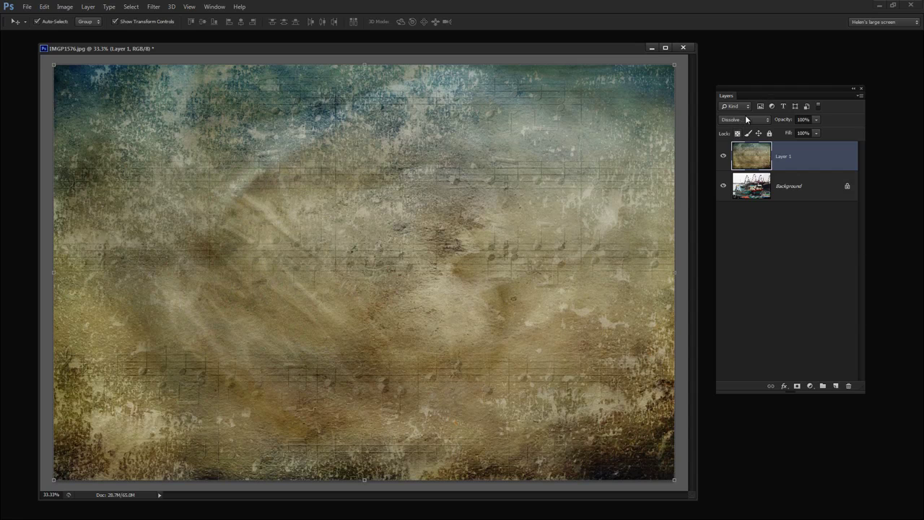
{"action": "left_click", "coordinate": [744, 120]}
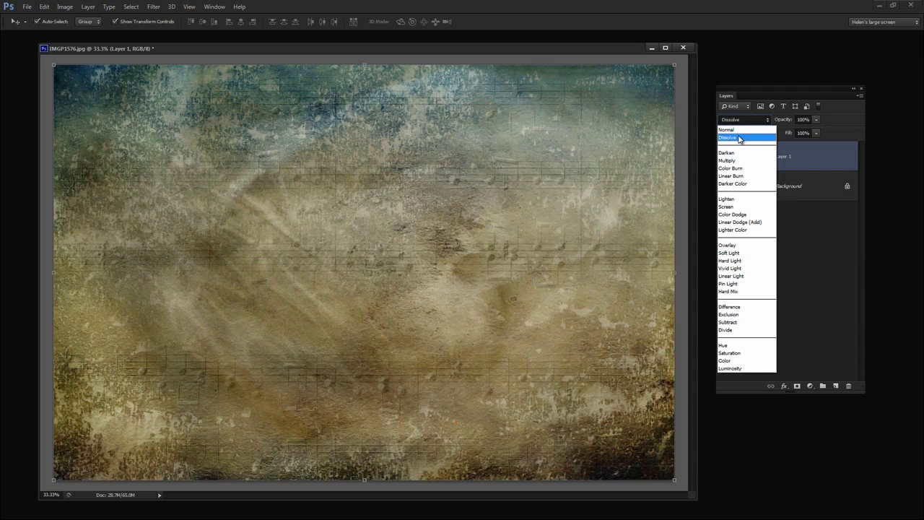
{"action": "left_click", "coordinate": [739, 138]}
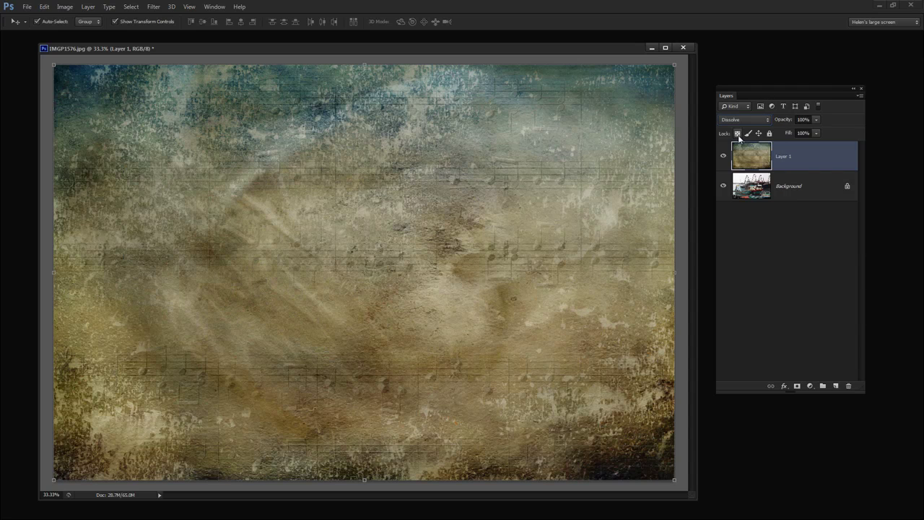
Preview Layer 1 in each blend mode from Darken down through Divide
{"action": "key", "text": "Down"}
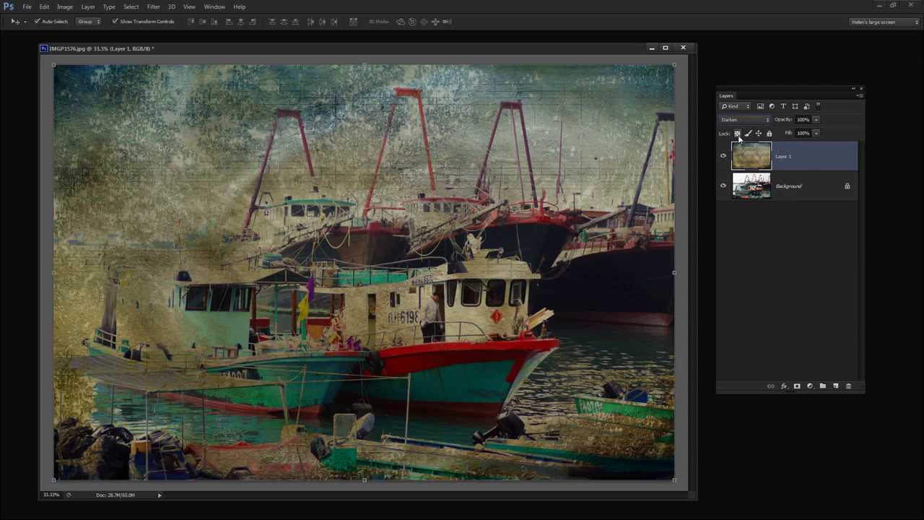
{"action": "key", "text": "Down"}
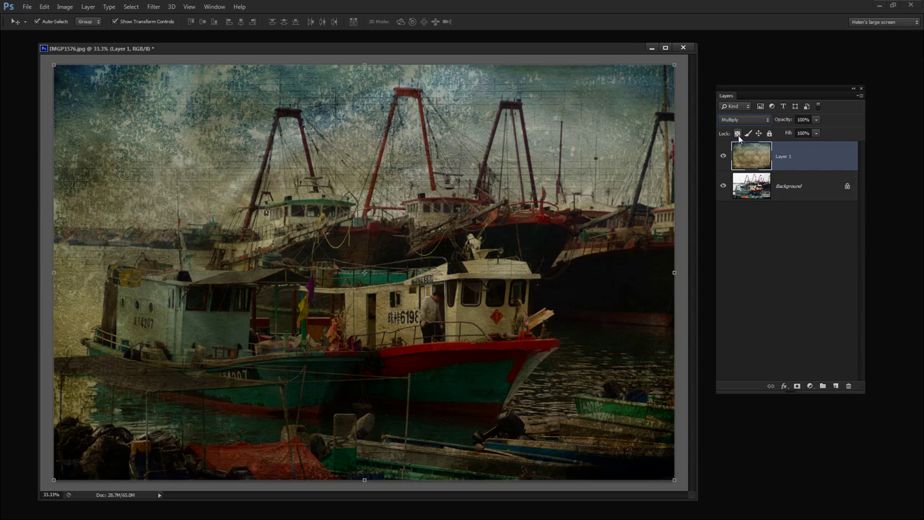
{"action": "key", "text": "Down"}
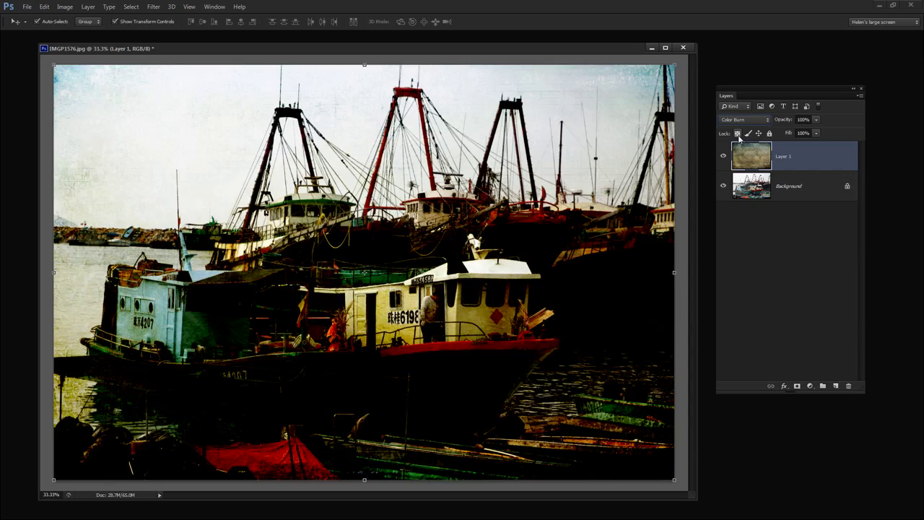
{"action": "key", "text": "Down"}
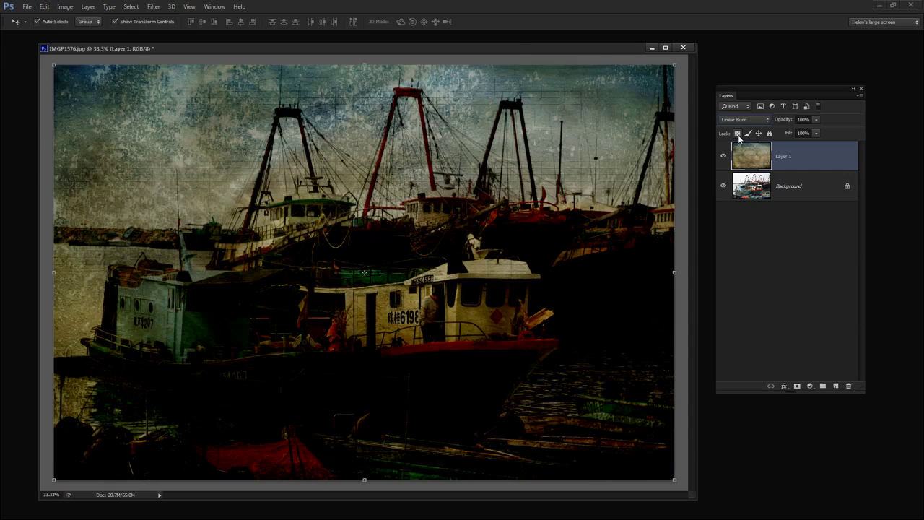
{"action": "key", "text": "Down"}
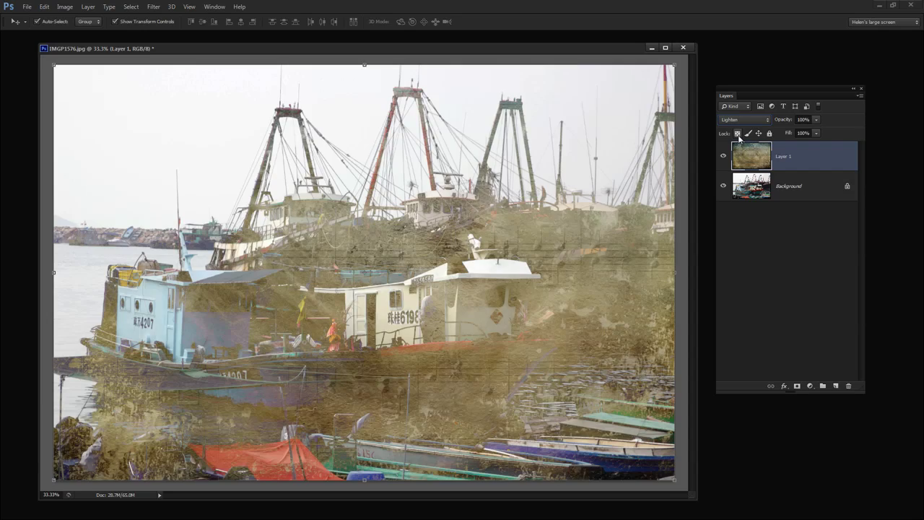
{"action": "key", "text": "Down"}
{"action": "key", "text": "Down"}
{"action": "key", "text": "Down"}
{"action": "key", "text": "Down"}
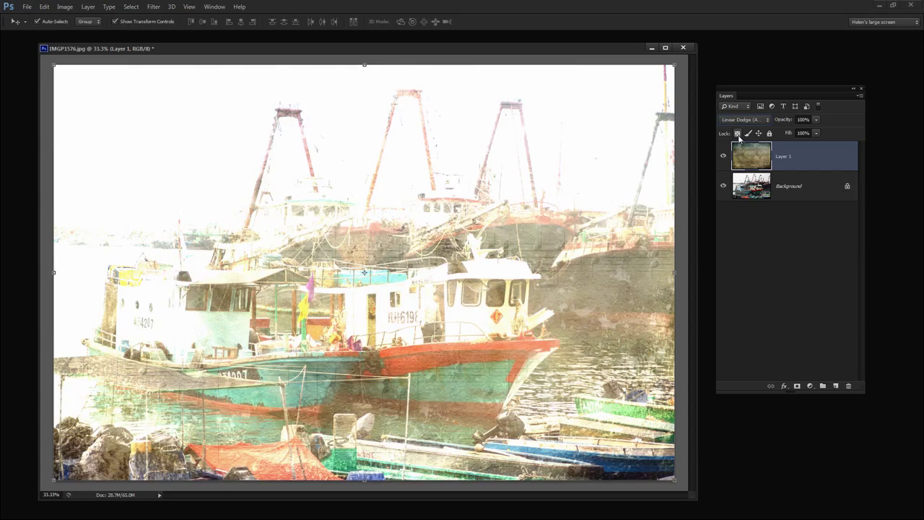
{"action": "key", "text": "Down"}
{"action": "key", "text": "Down"}
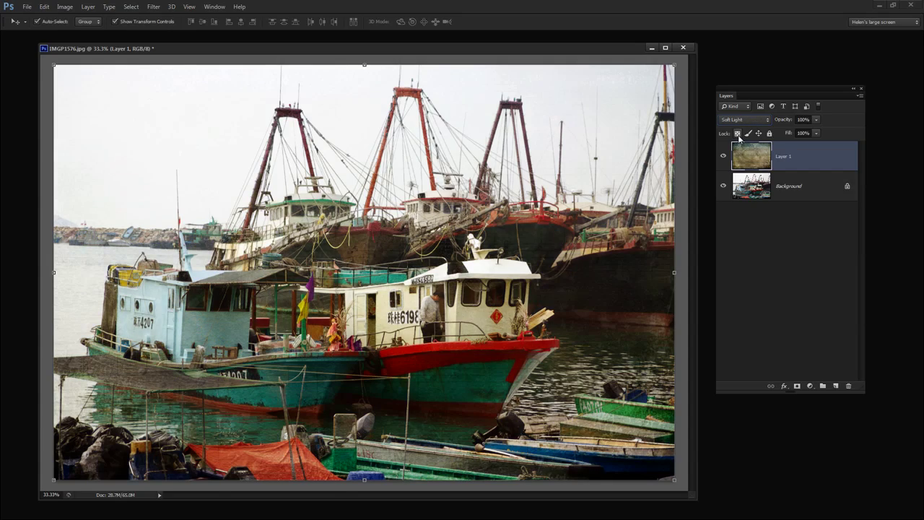
{"action": "key", "text": "Down"}
{"action": "key", "text": "Down"}
{"action": "key", "text": "Down"}
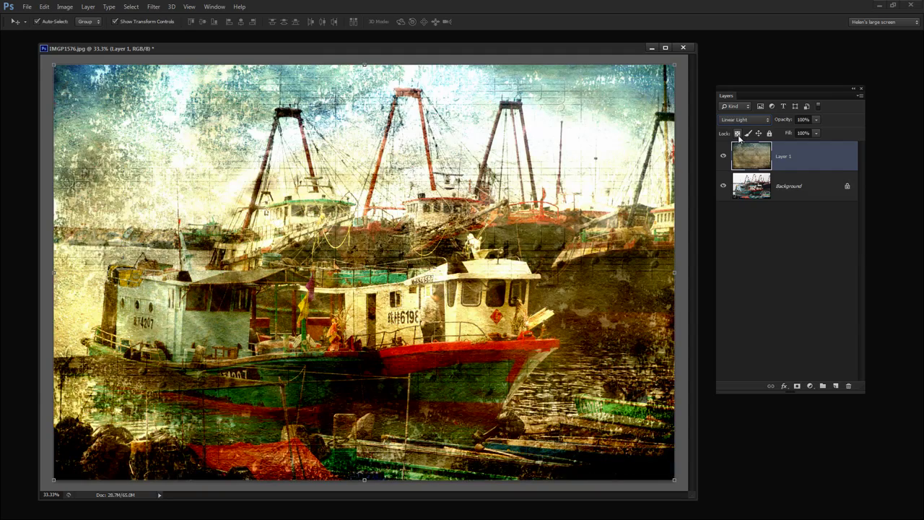
{"action": "key", "text": "Down"}
{"action": "key", "text": "Down"}
{"action": "key", "text": "Down"}
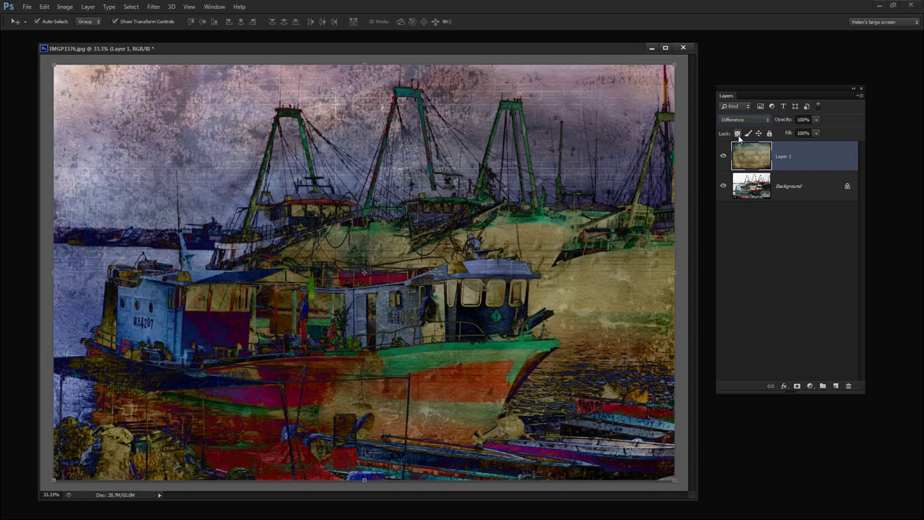
{"action": "key", "text": "Down"}
{"action": "key", "text": "Down"}
{"action": "key", "text": "Down"}
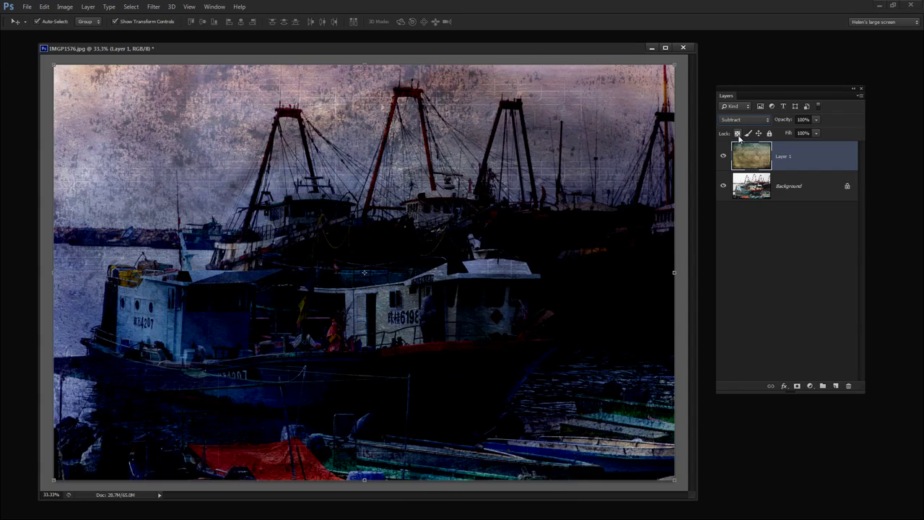
{"action": "key", "text": "Down"}
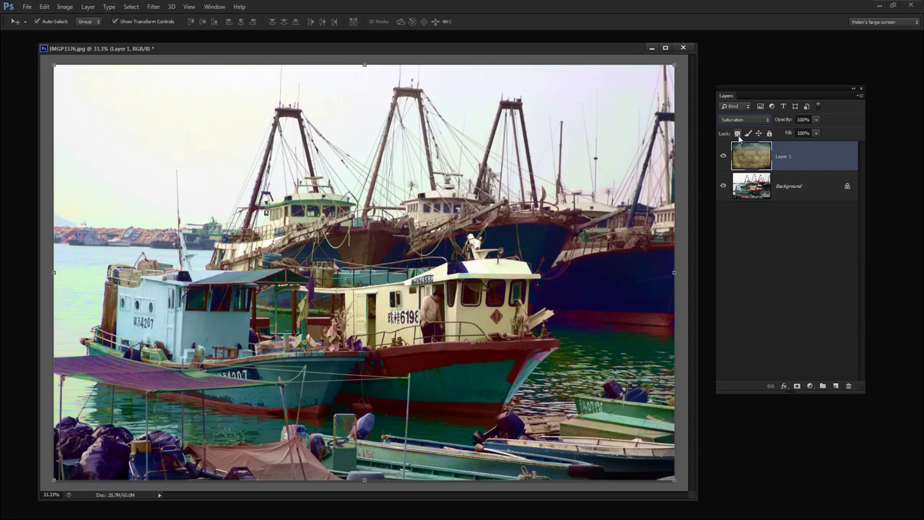
Step back up through the blend modes, settling on Linear Burn
{"action": "key", "text": "Up"}
{"action": "key", "text": "Up"}
{"action": "key", "text": "Up"}
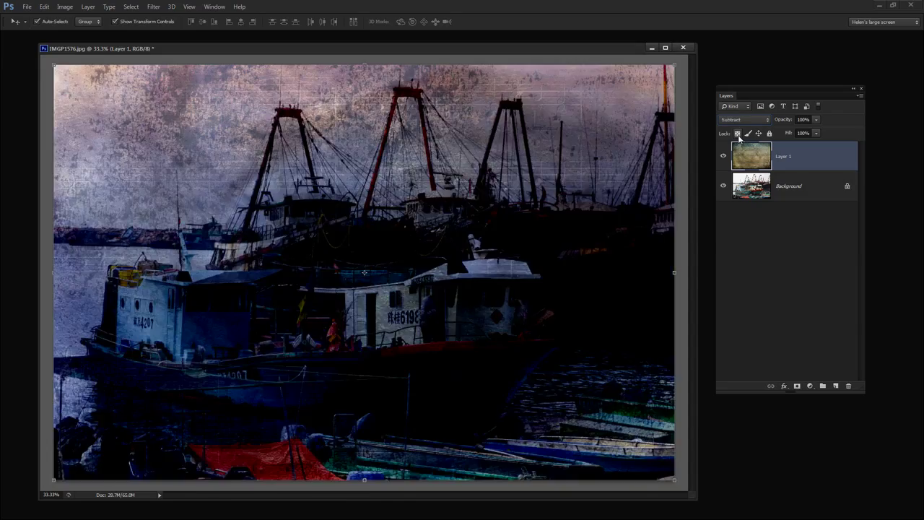
{"action": "key", "text": "Up"}
{"action": "key", "text": "Up"}
{"action": "key", "text": "Up"}
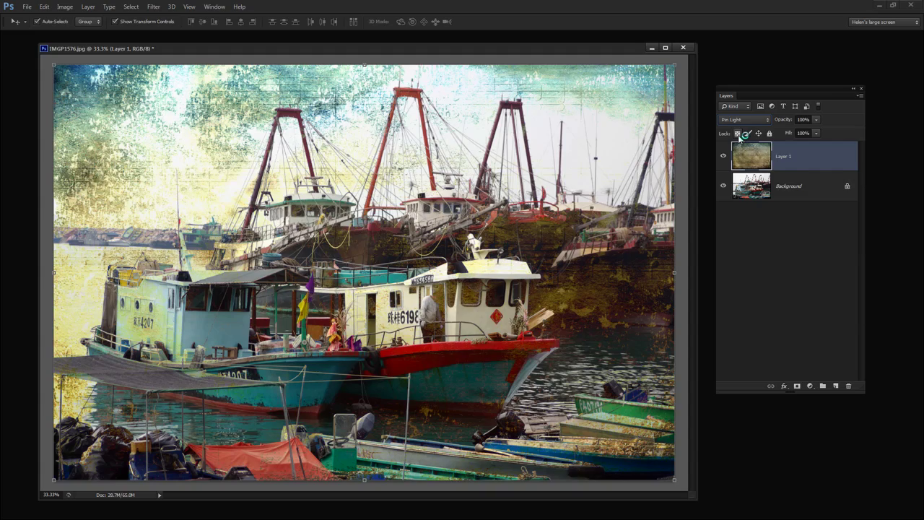
{"action": "key", "text": "Up"}
{"action": "key", "text": "Up"}
{"action": "key", "text": "Up"}
{"action": "key", "text": "Up"}
{"action": "key", "text": "Up"}
{"action": "key", "text": "Up"}
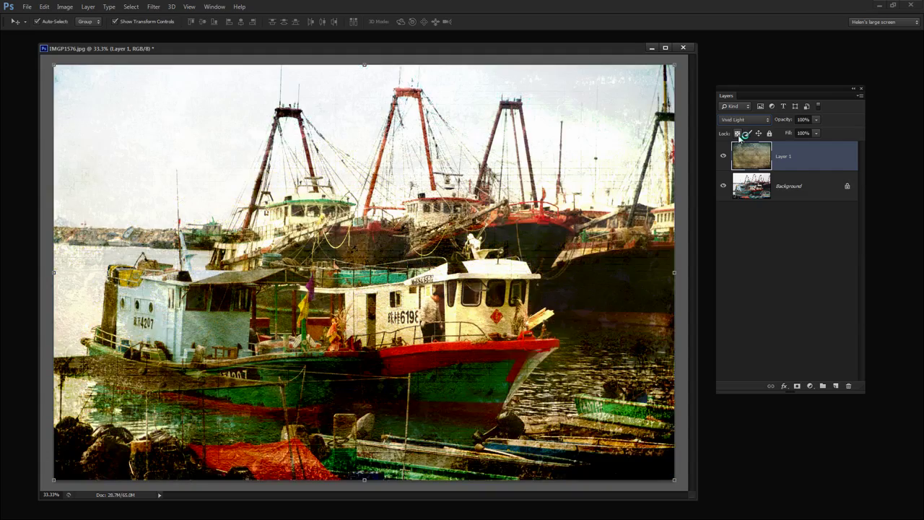
{"action": "key", "text": "Up"}
{"action": "key", "text": "Up"}
{"action": "key", "text": "Up"}
{"action": "key", "text": "Up"}
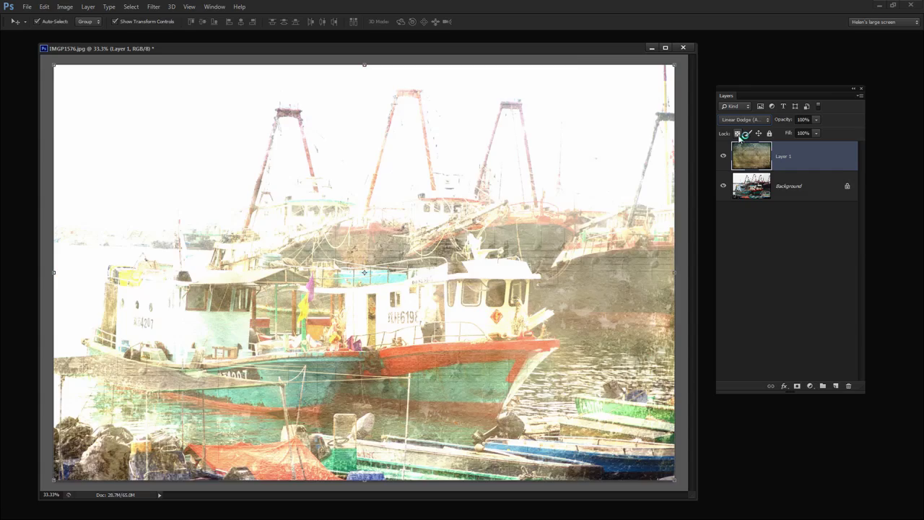
{"action": "key", "text": "Up"}
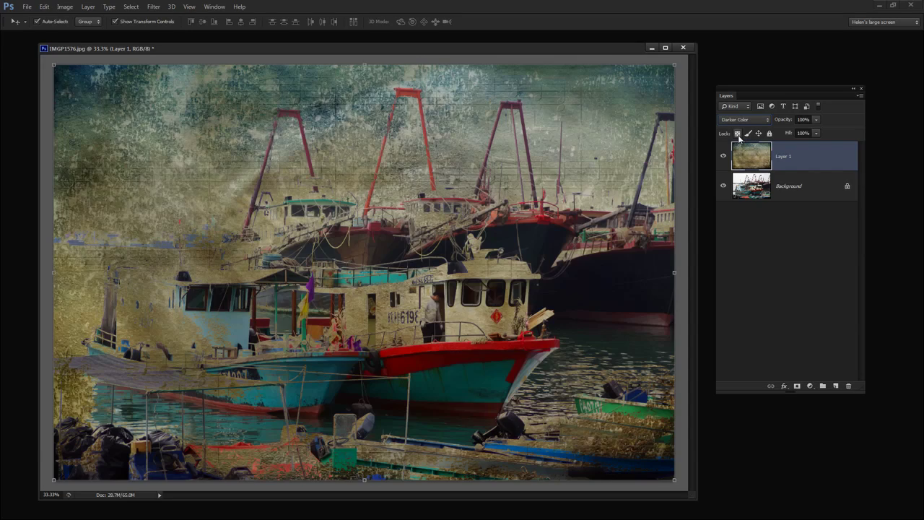
{"action": "key", "text": "Up"}
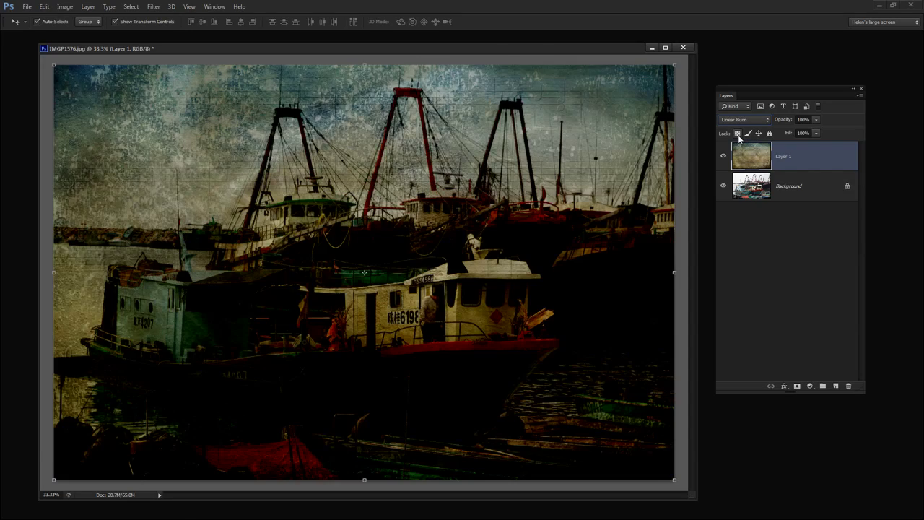
{"action": "key", "text": "Up"}
{"action": "key", "text": "Up"}
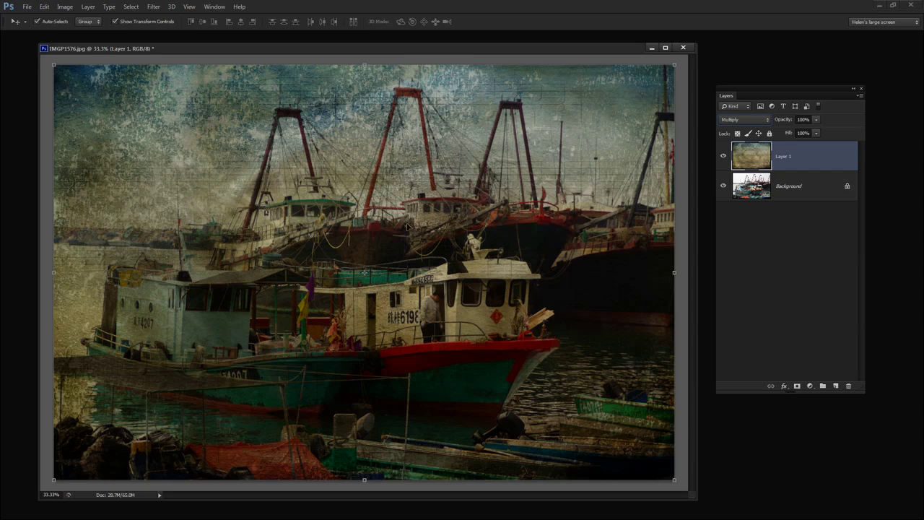
Add empty Layer 2, draw an elliptical selection around the central boats, and reset colours to black/white
{"action": "left_click", "coordinate": [835, 386]}
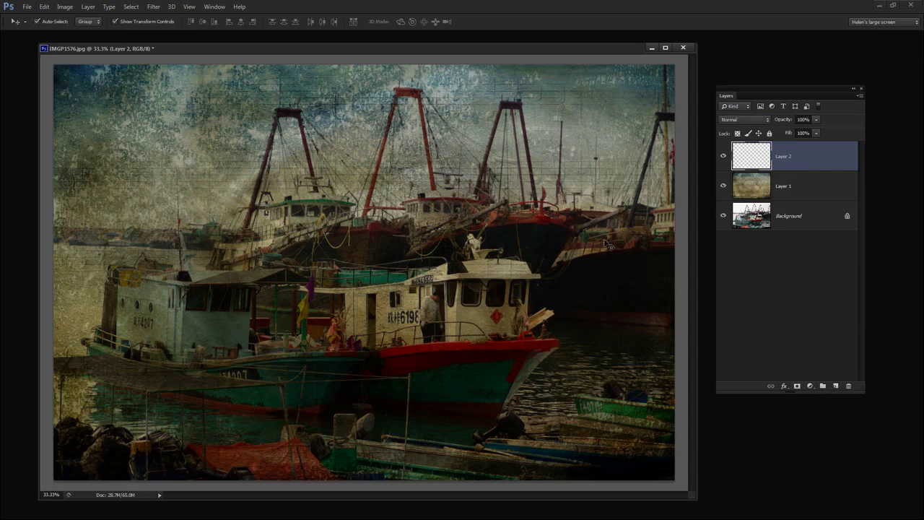
{"action": "left_click", "coordinate": [214, 7]}
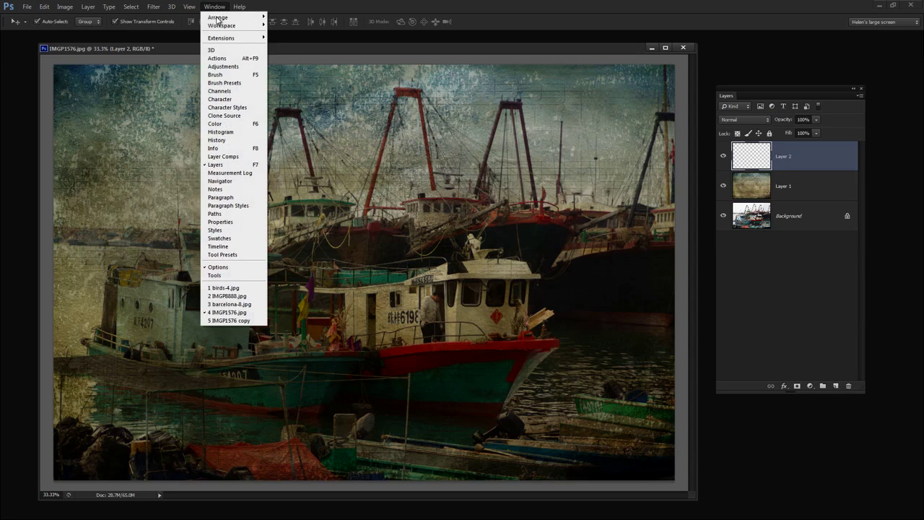
{"action": "left_click", "coordinate": [234, 276]}
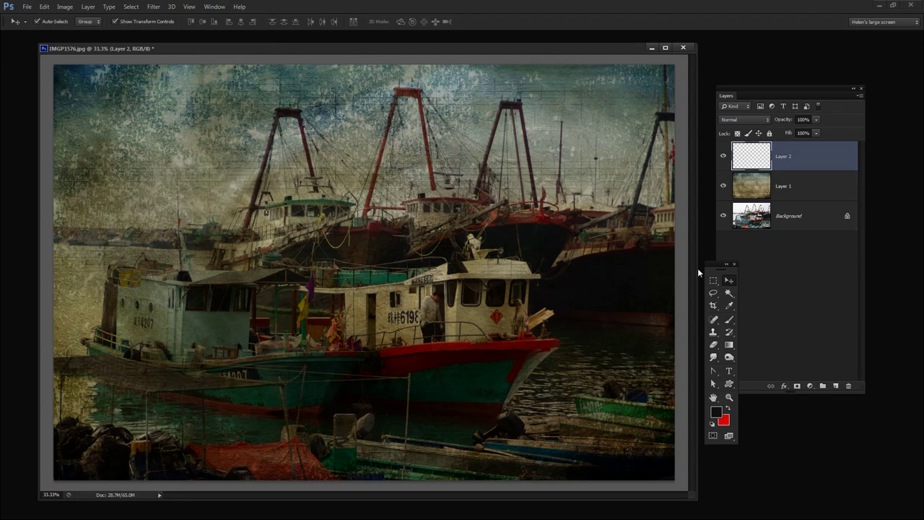
{"action": "left_click_drag", "start_coordinate": [712, 266], "coordinate": [744, 331]}
{"action": "left_click_drag", "start_coordinate": [137, 129], "coordinate": [616, 444]}
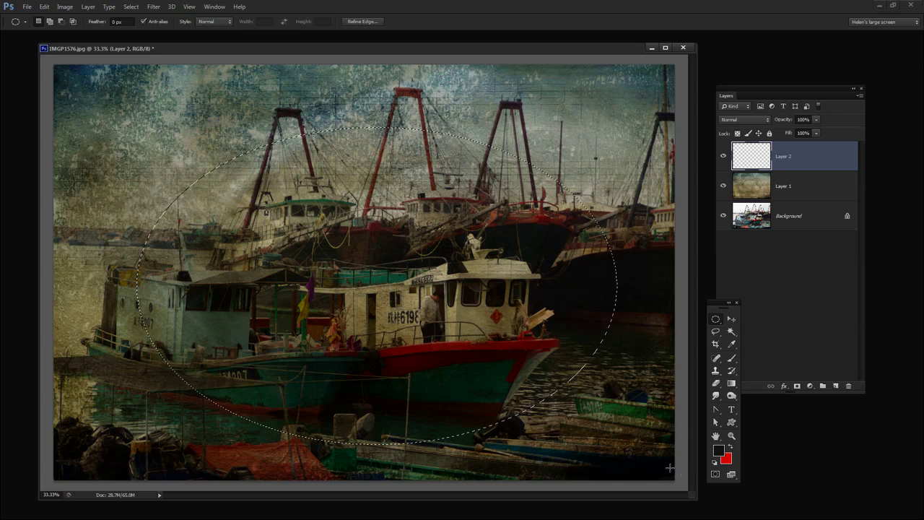
{"action": "left_click", "coordinate": [717, 463]}
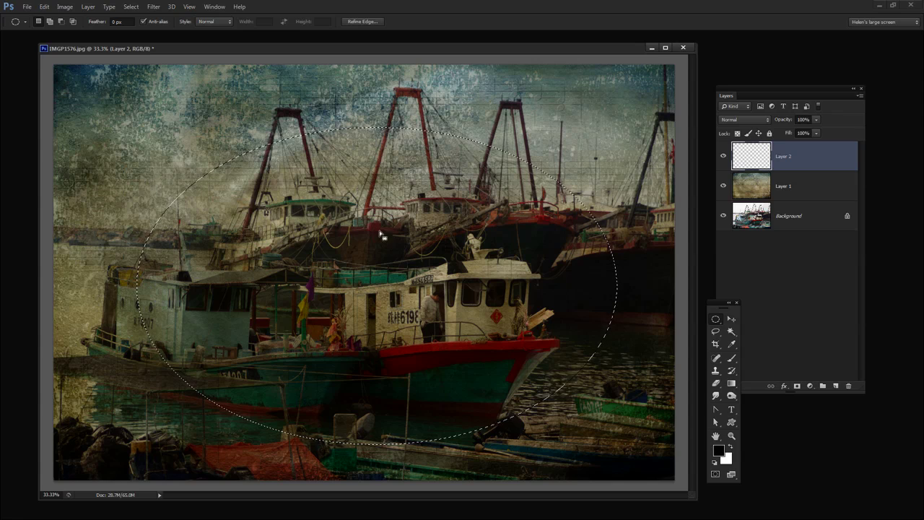
Feather the oval by 100 px, fill it with white on Layer 2, and deselect
{"action": "left_click", "coordinate": [130, 6]}
{"action": "mouse_move", "coordinate": [166, 104]}
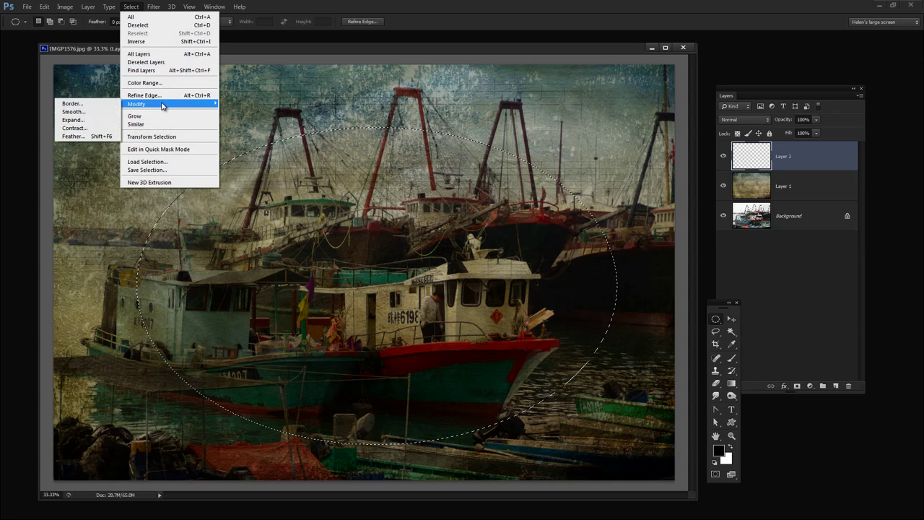
{"action": "left_click", "coordinate": [93, 135]}
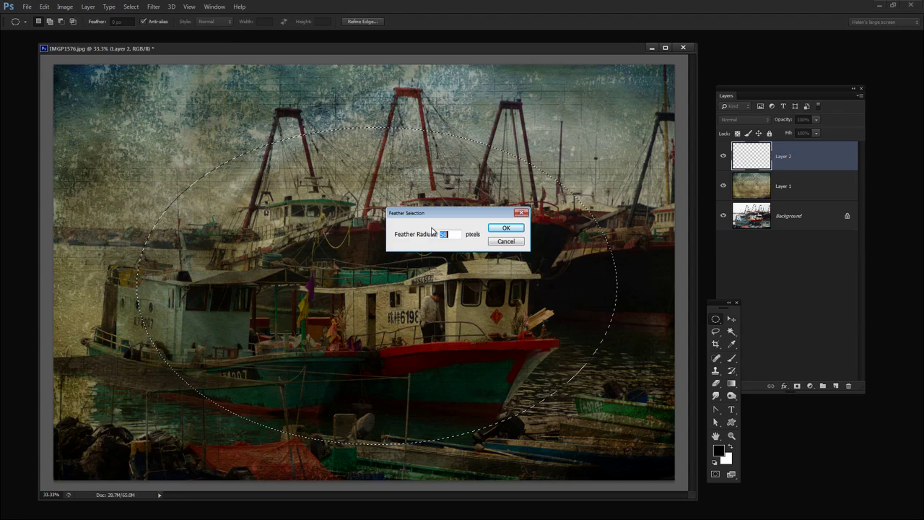
{"action": "type", "text": "100"}
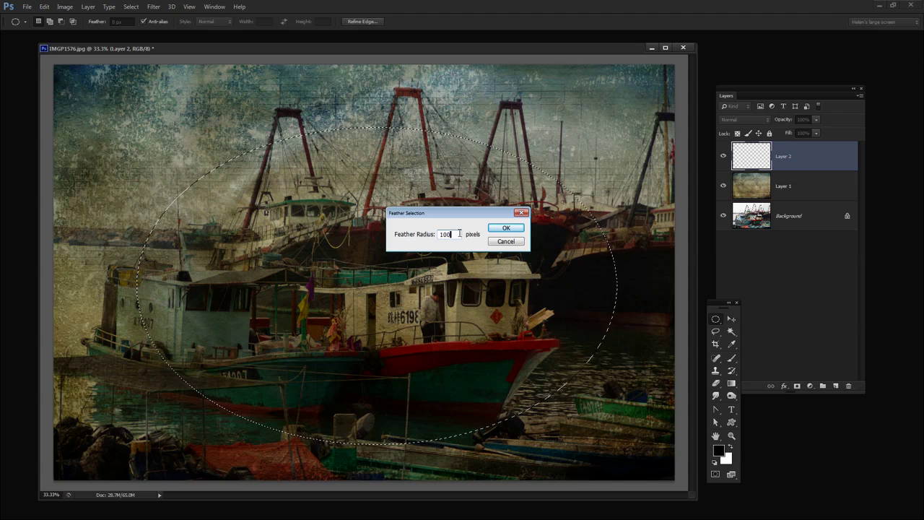
{"action": "left_click", "coordinate": [506, 227]}
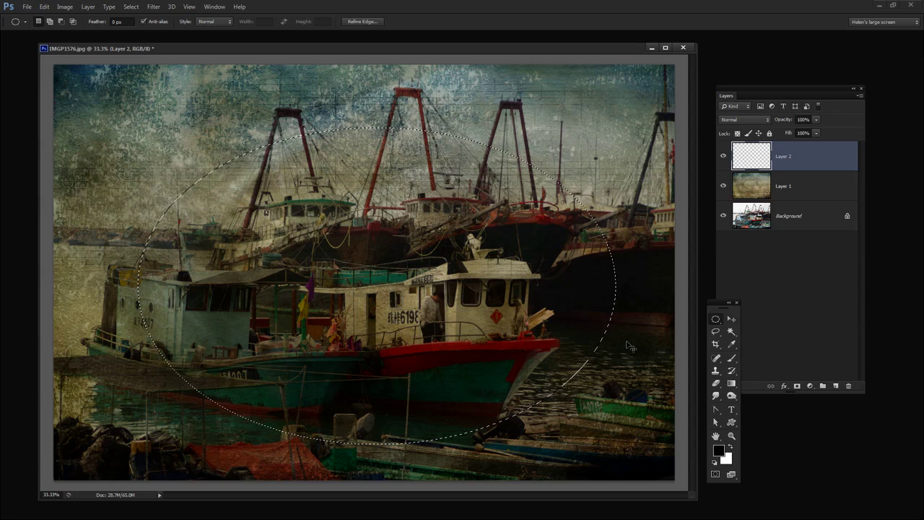
{"action": "key", "text": "ctrl+BackSpace"}
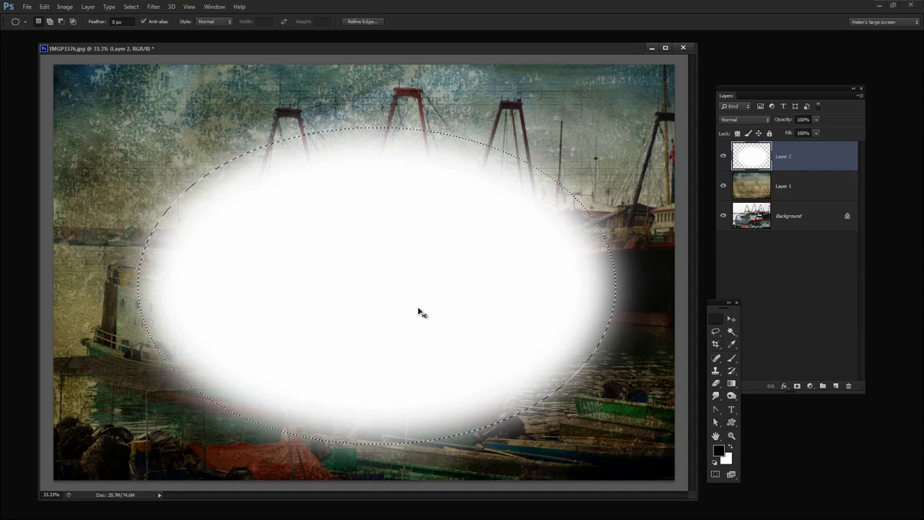
{"action": "key", "text": "ctrl+d"}
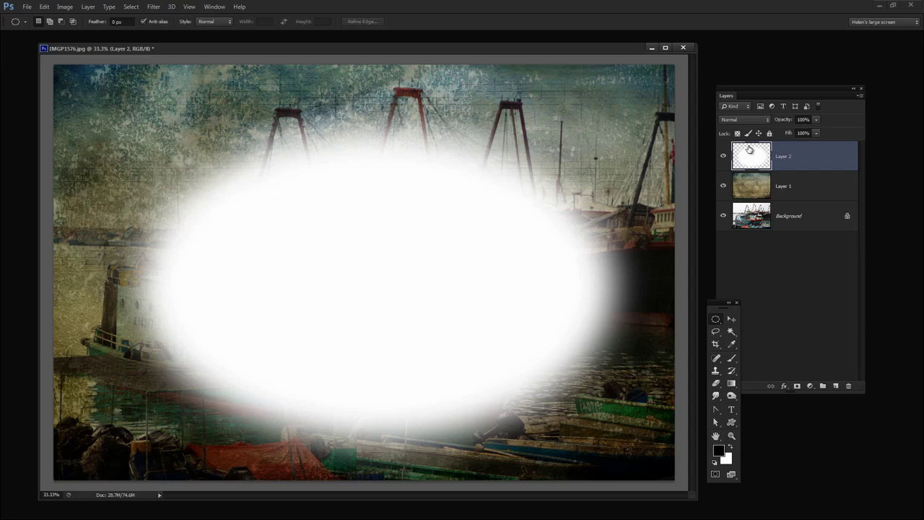
Cycle Layer 2's blend modes, compare with it hidden, and choose Overlay
{"action": "left_click", "coordinate": [744, 121]}
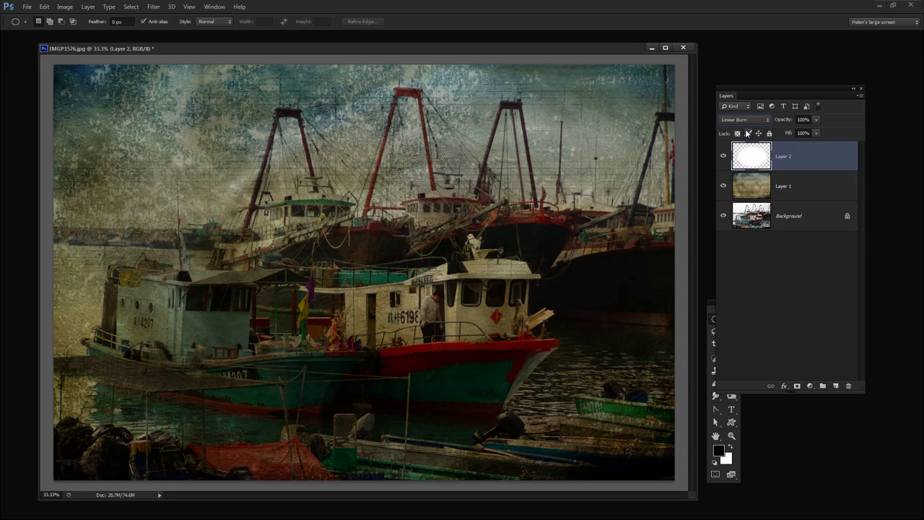
{"action": "key", "text": "shift+plus"}
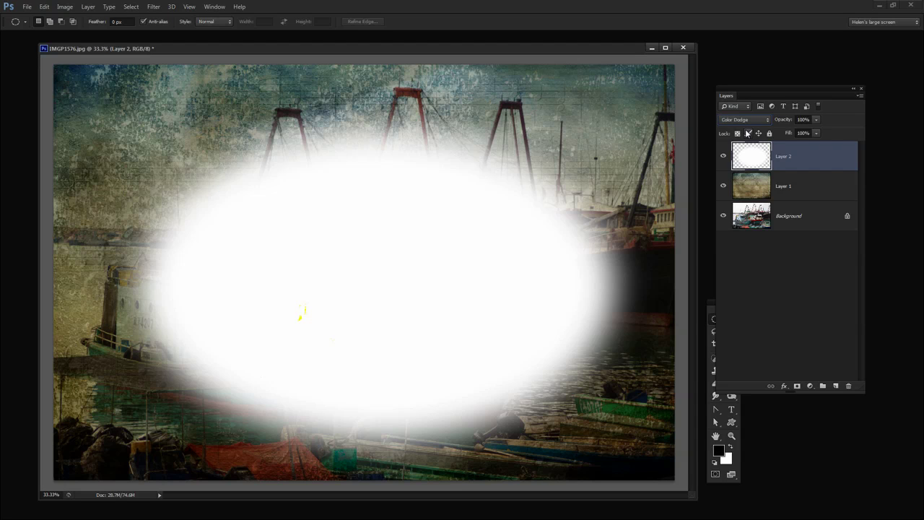
{"action": "key", "text": "shift+plus"}
{"action": "key", "text": "shift+plus"}
{"action": "key", "text": "shift+plus"}
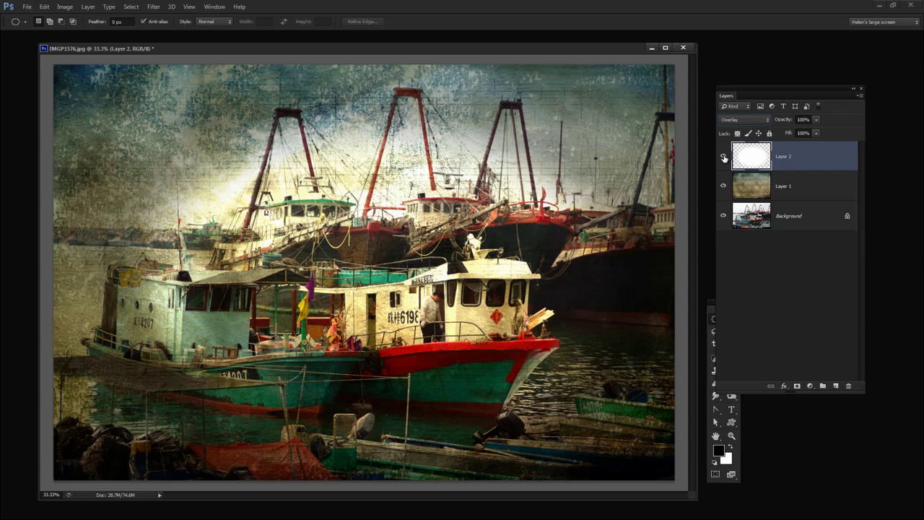
{"action": "left_click", "coordinate": [724, 158]}
{"action": "left_click", "coordinate": [724, 158]}
{"action": "left_click", "coordinate": [751, 119]}
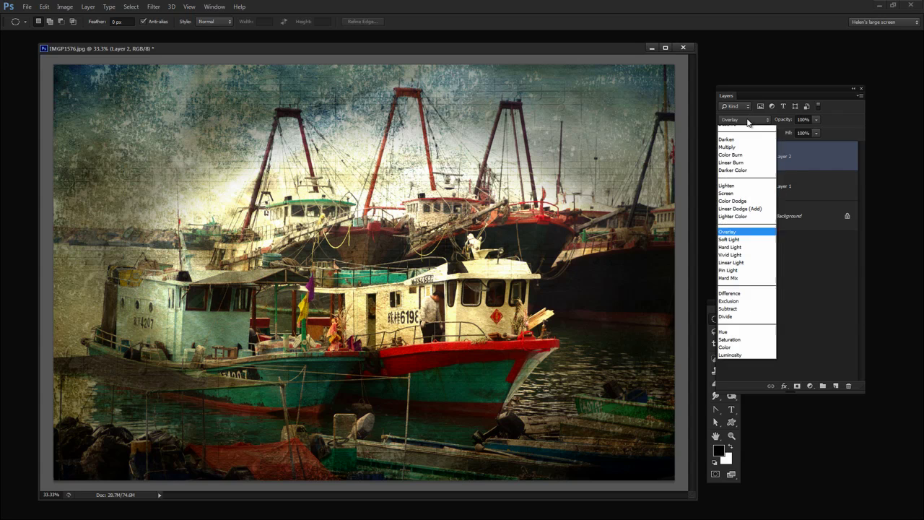
{"action": "left_click", "coordinate": [751, 244]}
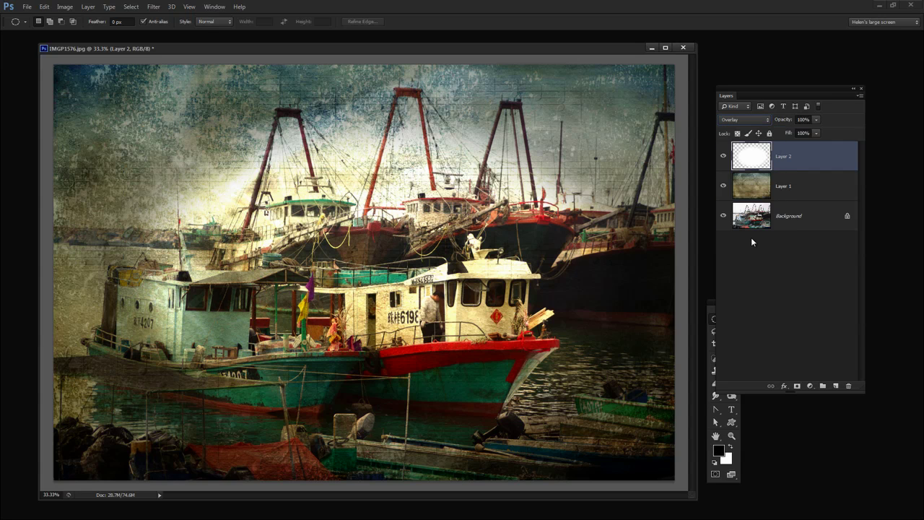
Preview Soft Light through Divide and back, ending on Vivid Light
{"action": "key", "text": "Down"}
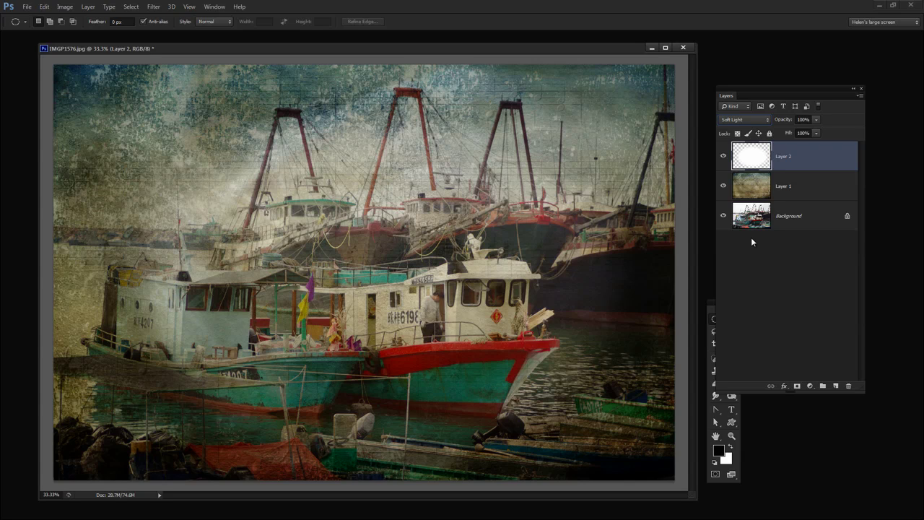
{"action": "key", "text": "Down"}
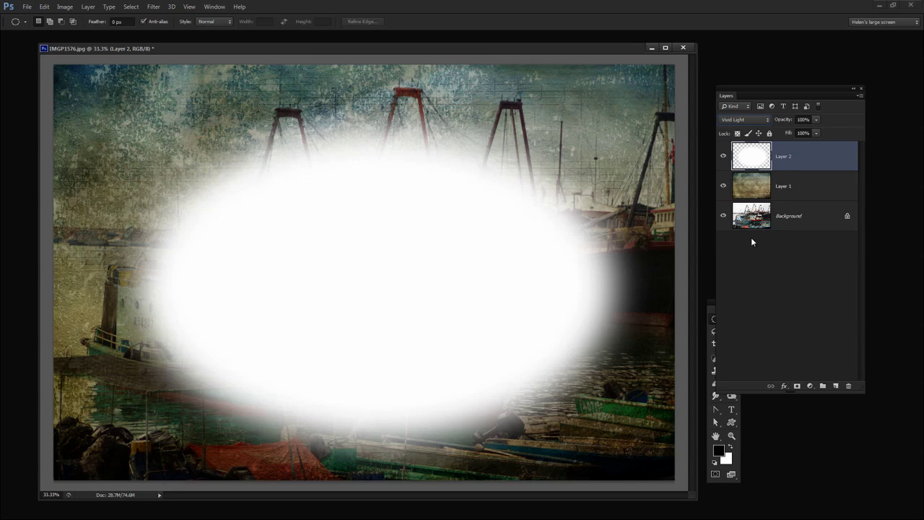
{"action": "key", "text": "Down"}
{"action": "key", "text": "Down"}
{"action": "key", "text": "Down"}
{"action": "key", "text": "Down"}
{"action": "key", "text": "Down"}
{"action": "key", "text": "Down"}
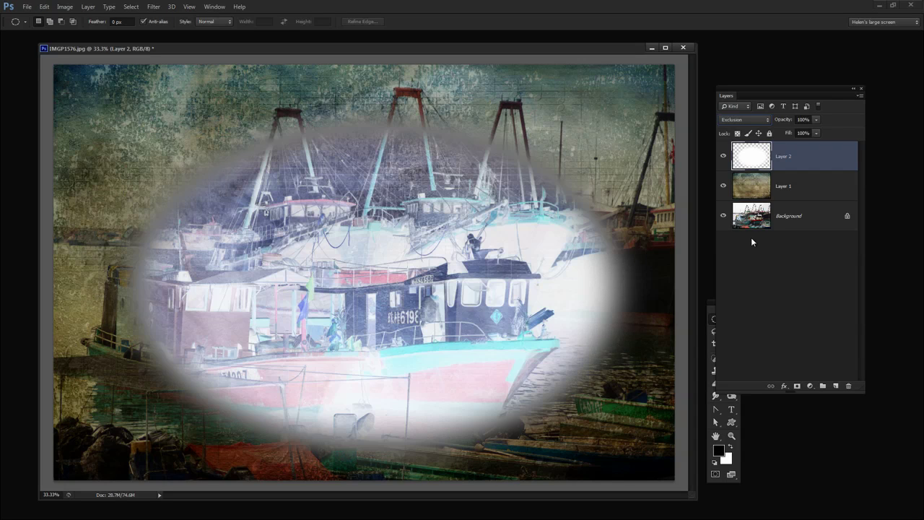
{"action": "key", "text": "Down"}
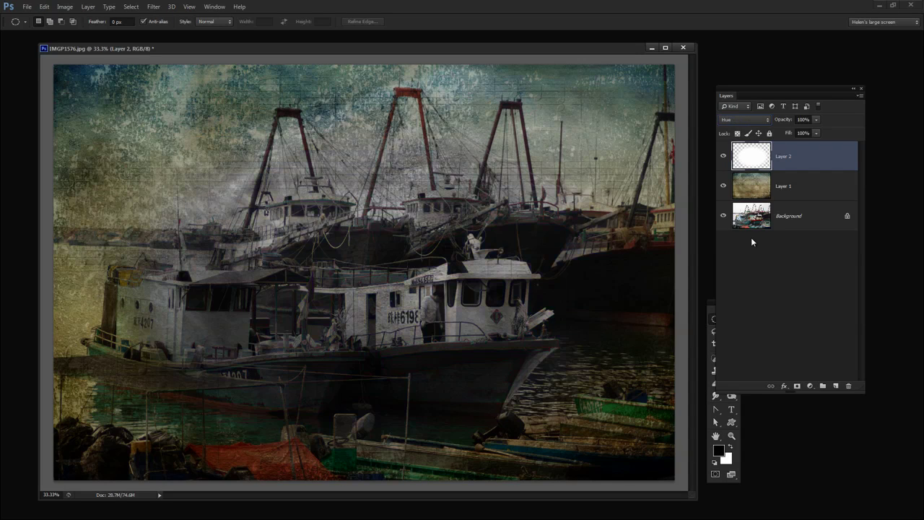
{"action": "key", "text": "Down"}
{"action": "key", "text": "Down"}
{"action": "key", "text": "Down"}
{"action": "key", "text": "Up"}
{"action": "key", "text": "Up"}
{"action": "key", "text": "Up"}
{"action": "key", "text": "Up"}
{"action": "key", "text": "Up"}
{"action": "key", "text": "Up"}
{"action": "key", "text": "Up"}
{"action": "key", "text": "Up"}
{"action": "key", "text": "Up"}
{"action": "key", "text": "Up"}
{"action": "key", "text": "Up"}
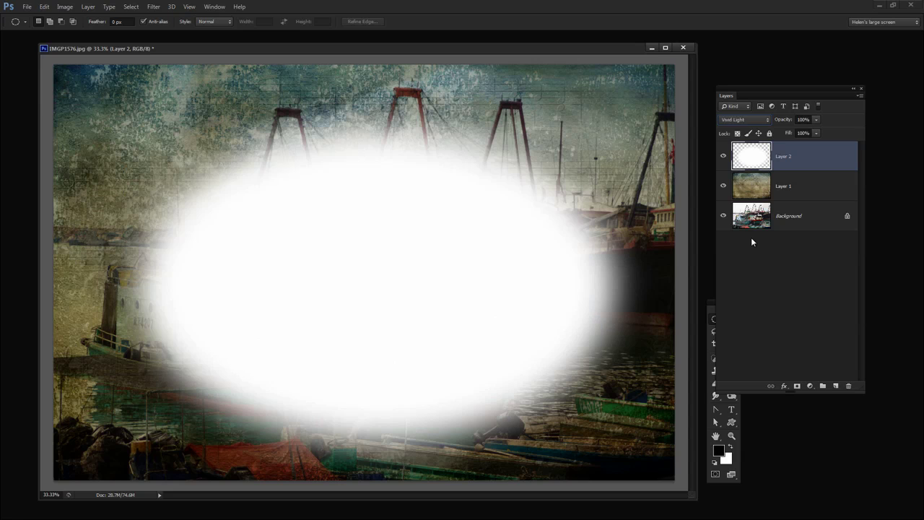
{"action": "key", "text": "Up"}
{"action": "key", "text": "Up"}
{"action": "key", "text": "Up"}
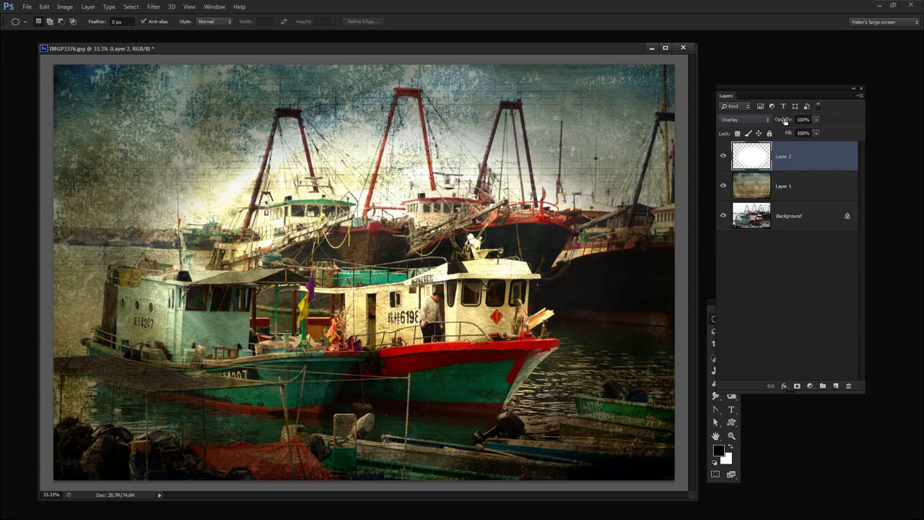
Lower Layer 2's opacity to 48% and compare it on and off
{"action": "left_click_drag", "start_coordinate": [785, 119], "coordinate": [759, 122]}
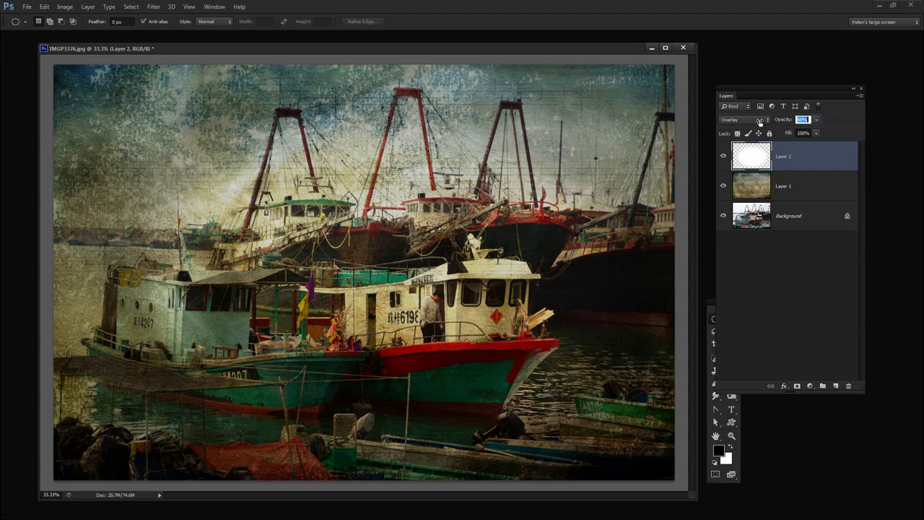
{"action": "left_click", "coordinate": [722, 156]}
{"action": "left_click", "coordinate": [723, 157]}
Add a layer mask to Layer 2 and brush black over the sky near the left mast and the left boat
{"action": "left_click_drag", "start_coordinate": [708, 302], "coordinate": [706, 320]}
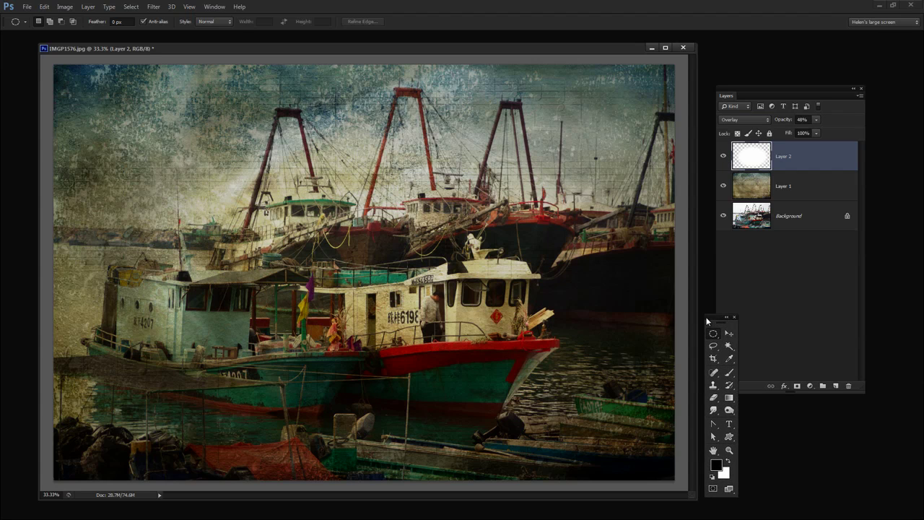
{"action": "left_click", "coordinate": [797, 386]}
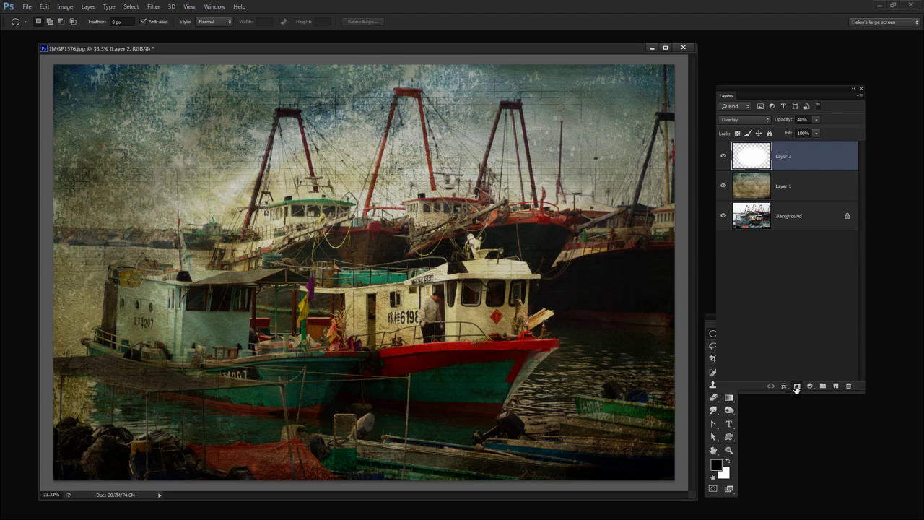
{"action": "left_click", "coordinate": [710, 317]}
{"action": "left_click", "coordinate": [730, 373]}
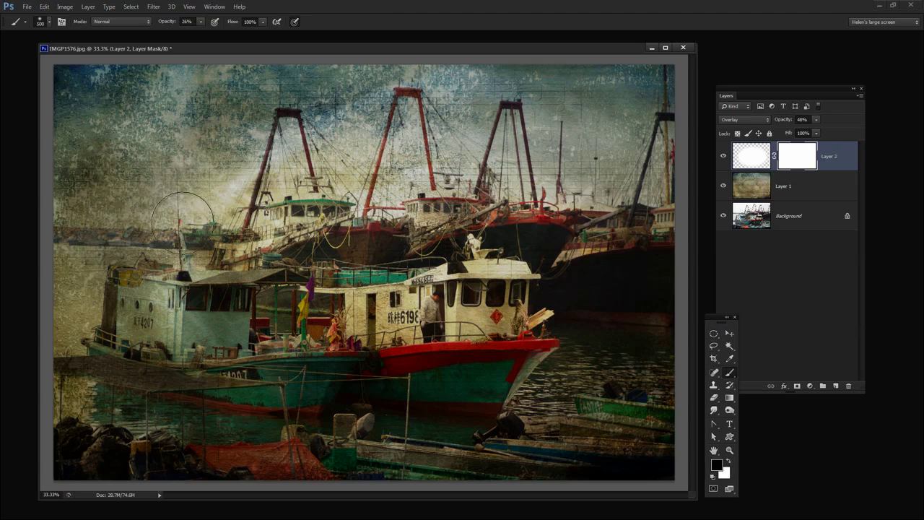
{"action": "mouse_move", "coordinate": [215, 194]}
{"action": "left_mouse_down"}
{"action": "mouse_move", "coordinate": [167, 227]}
{"action": "mouse_move", "coordinate": [237, 182]}
{"action": "left_mouse_up"}
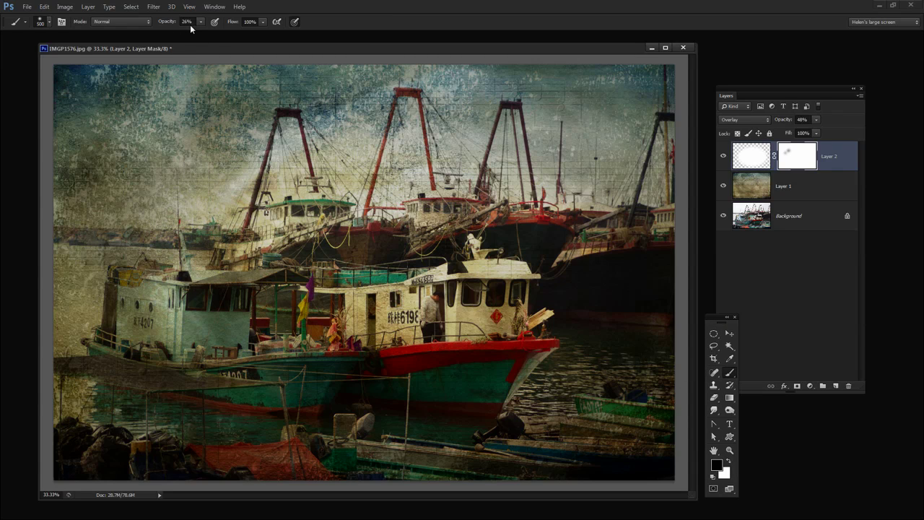
{"action": "mouse_move", "coordinate": [240, 138]}
{"action": "left_mouse_down"}
{"action": "mouse_move", "coordinate": [253, 170]}
{"action": "mouse_move", "coordinate": [236, 179]}
{"action": "mouse_move", "coordinate": [253, 153]}
{"action": "mouse_move", "coordinate": [273, 148]}
{"action": "mouse_move", "coordinate": [195, 210]}
{"action": "mouse_move", "coordinate": [302, 142]}
{"action": "mouse_move", "coordinate": [373, 120]}
{"action": "mouse_move", "coordinate": [363, 112]}
{"action": "mouse_move", "coordinate": [346, 124]}
{"action": "mouse_move", "coordinate": [405, 148]}
{"action": "left_mouse_up"}
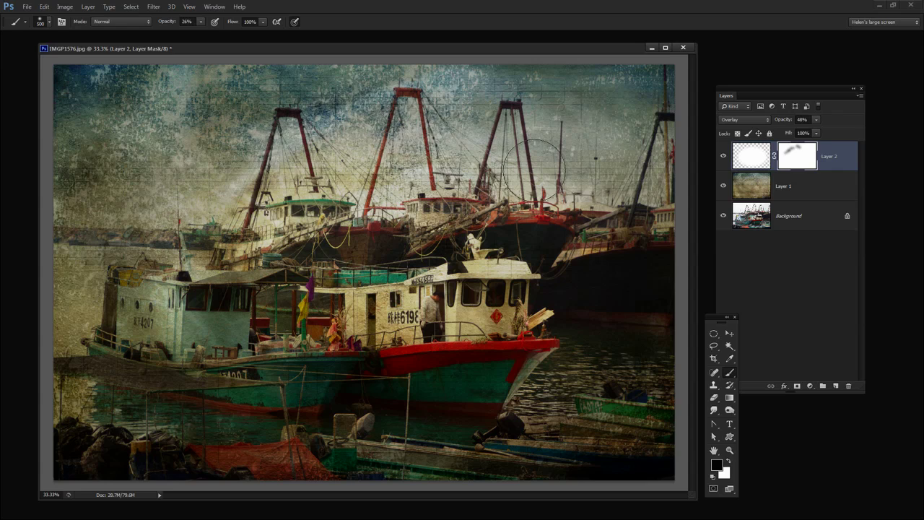
{"action": "mouse_move", "coordinate": [169, 308]}
{"action": "left_mouse_down"}
{"action": "mouse_move", "coordinate": [192, 312]}
{"action": "mouse_move", "coordinate": [153, 271]}
{"action": "mouse_move", "coordinate": [137, 384]}
{"action": "left_mouse_up"}
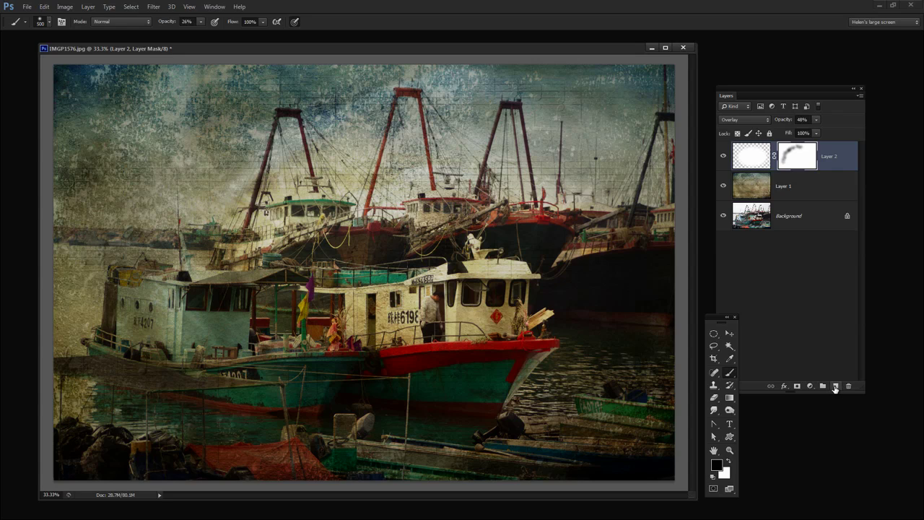
Add empty Layer 3, marquee an inset rectangle, and invert it to select the outer border
{"action": "left_click", "coordinate": [835, 388]}
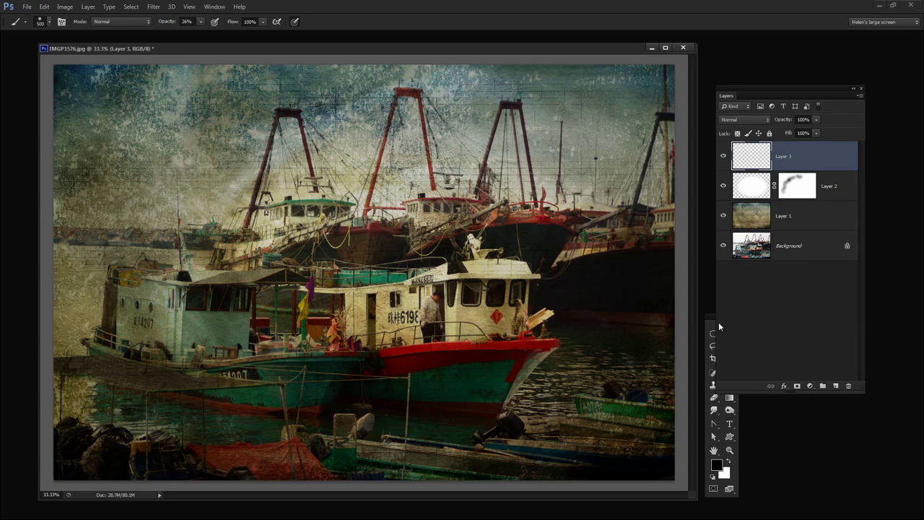
{"action": "left_click_drag", "start_coordinate": [713, 333], "coordinate": [740, 333]}
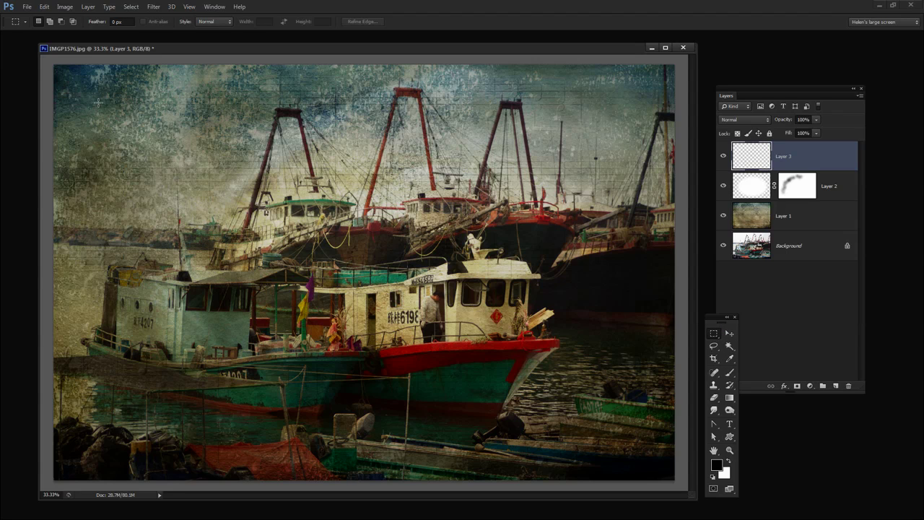
{"action": "left_click_drag", "start_coordinate": [96, 100], "coordinate": [628, 440]}
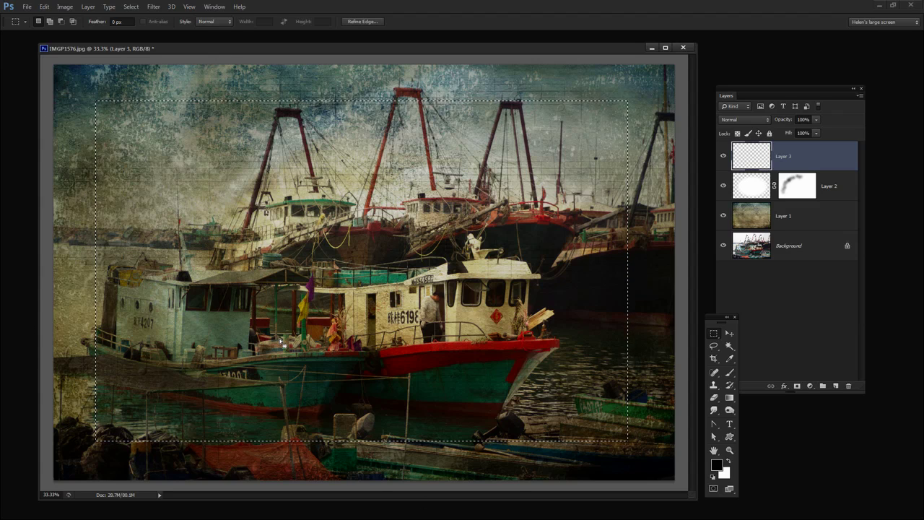
{"action": "left_click", "coordinate": [132, 7]}
{"action": "left_click", "coordinate": [138, 41]}
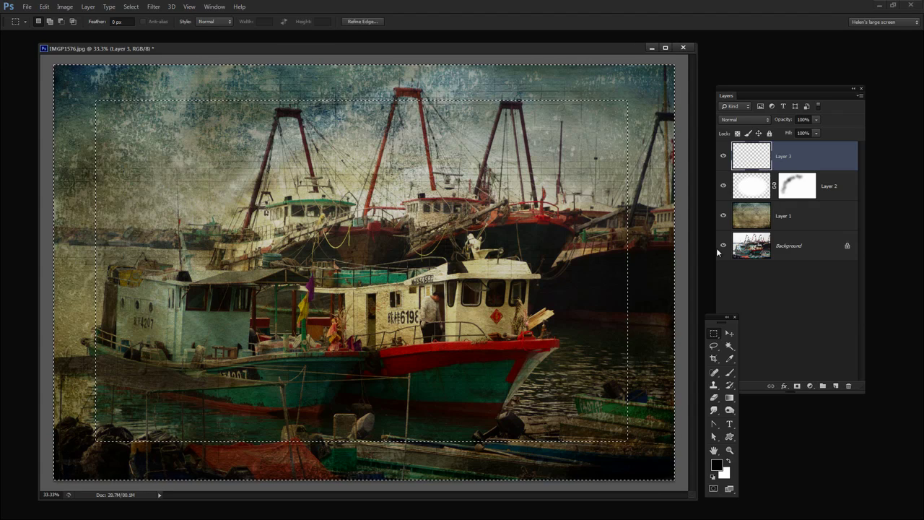
Sample a dark brown from the photo's shadows, fill the frame selection on Layer 3, then deselect
{"action": "left_click", "coordinate": [730, 359]}
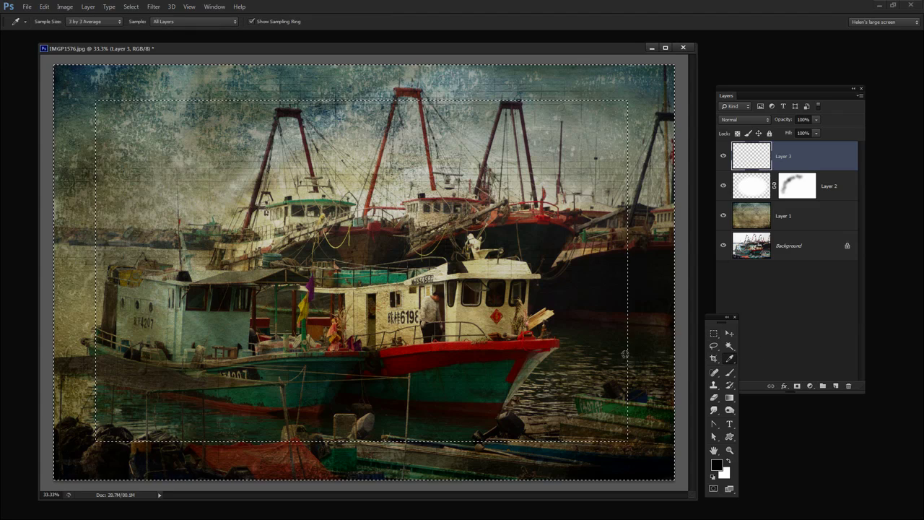
{"action": "left_click", "coordinate": [554, 470]}
{"action": "left_click", "coordinate": [543, 471]}
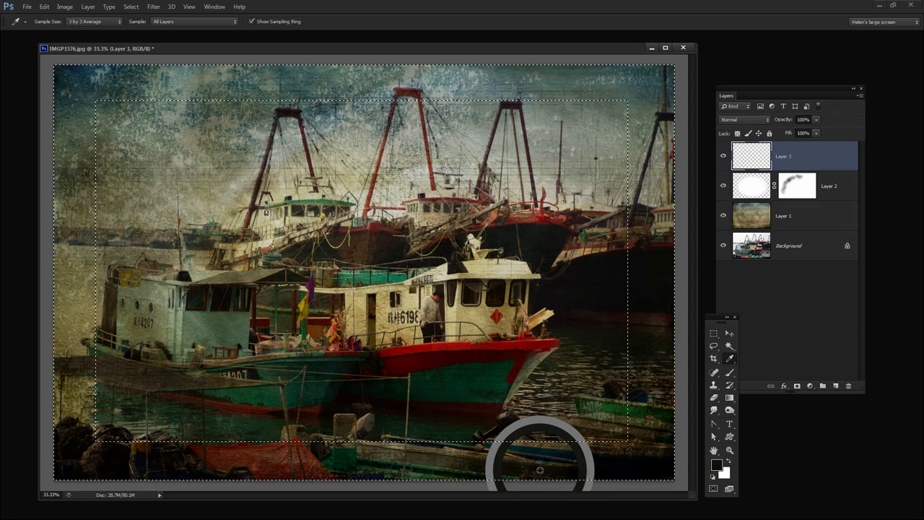
{"action": "left_click_drag", "start_coordinate": [534, 470], "coordinate": [534, 471]}
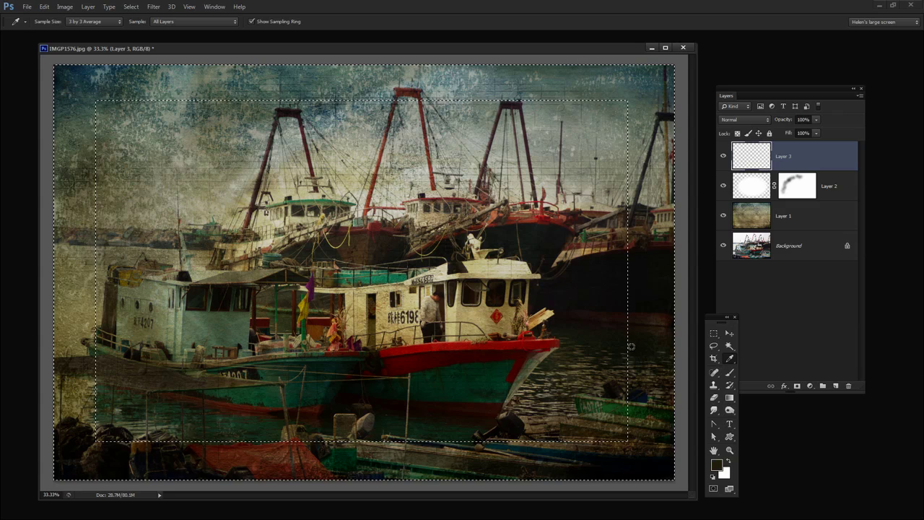
{"action": "key", "text": "alt+BackSpace"}
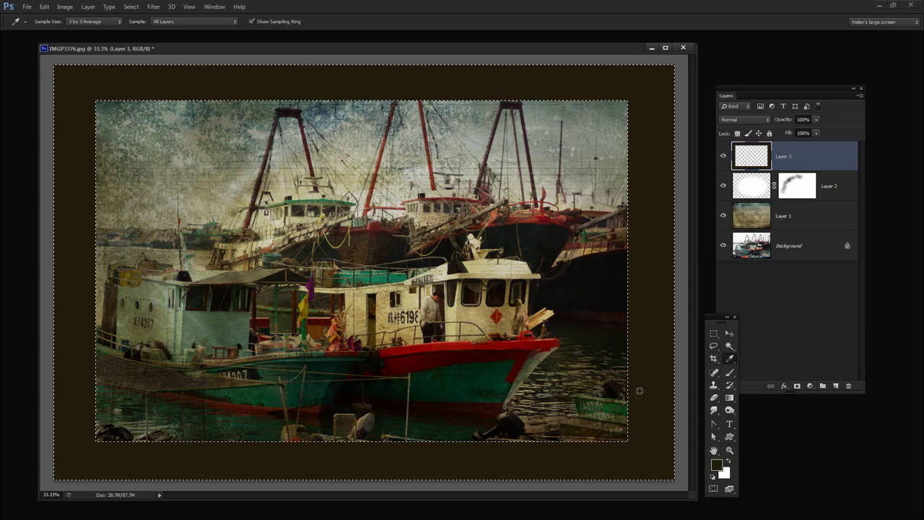
{"action": "key", "text": "ctrl+d"}
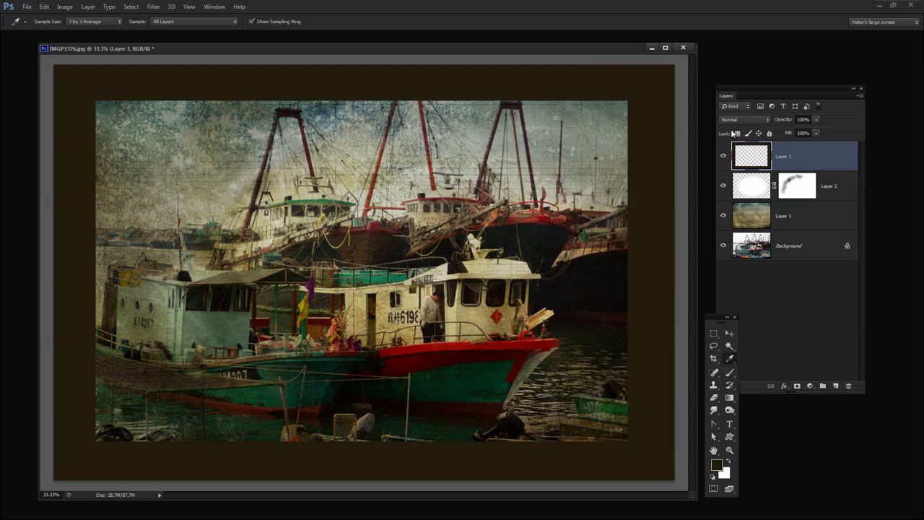
Step Layer 3 through blend modes starting from Dissolve, settling back on Overlay
{"action": "left_click", "coordinate": [745, 118]}
{"action": "left_click", "coordinate": [743, 136]}
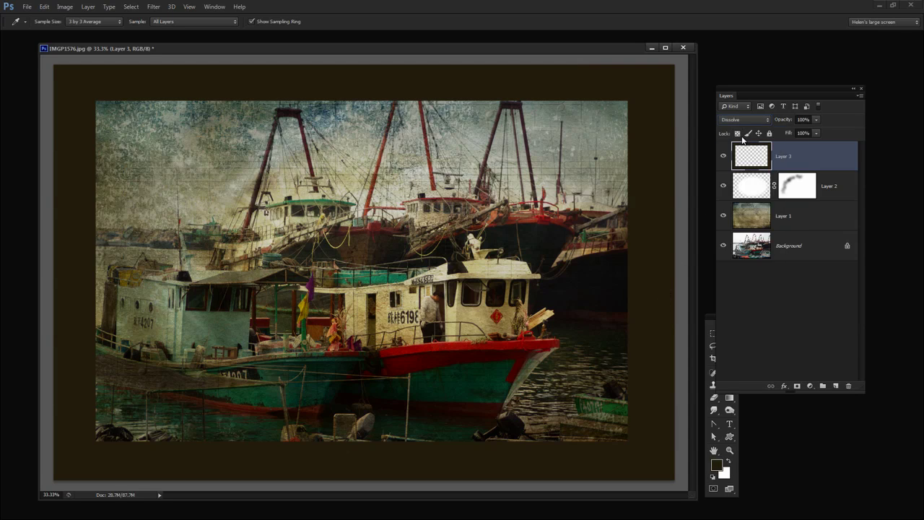
{"action": "key", "text": "Down"}
{"action": "key", "text": "Down"}
{"action": "key", "text": "Down"}
{"action": "key", "text": "Down"}
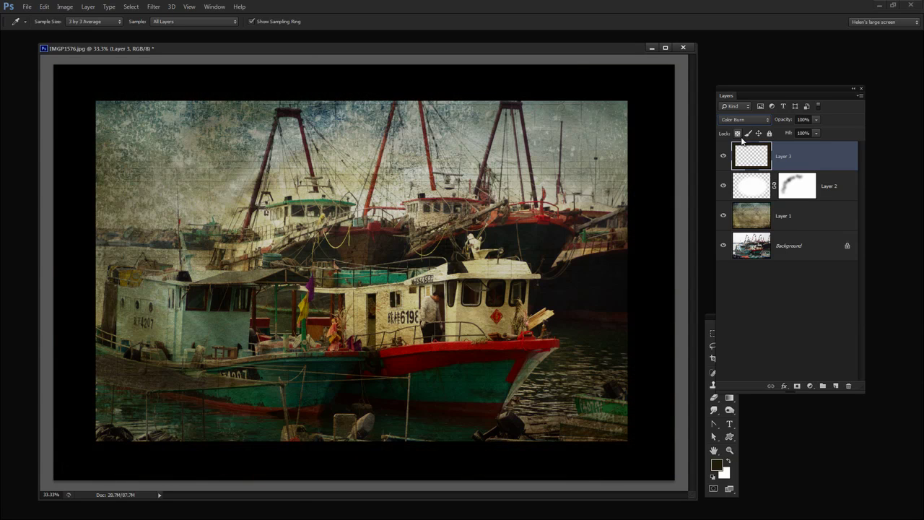
{"action": "key", "text": "Down"}
{"action": "key", "text": "Down"}
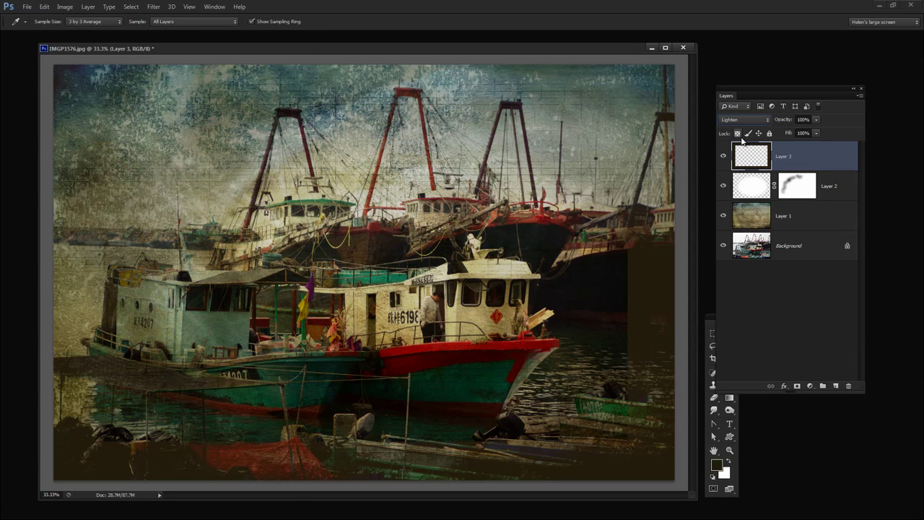
{"action": "key", "text": "Down"}
{"action": "key", "text": "Down"}
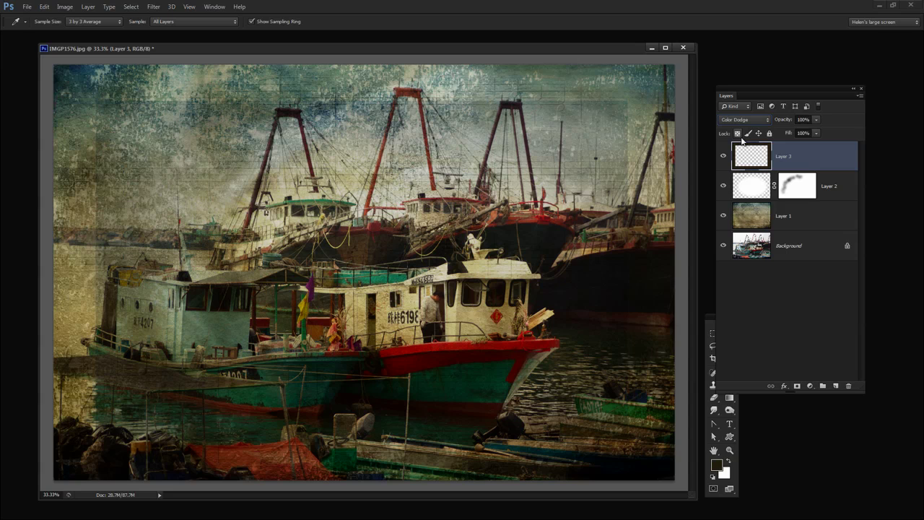
{"action": "key", "text": "Down"}
{"action": "key", "text": "Down"}
{"action": "key", "text": "Down"}
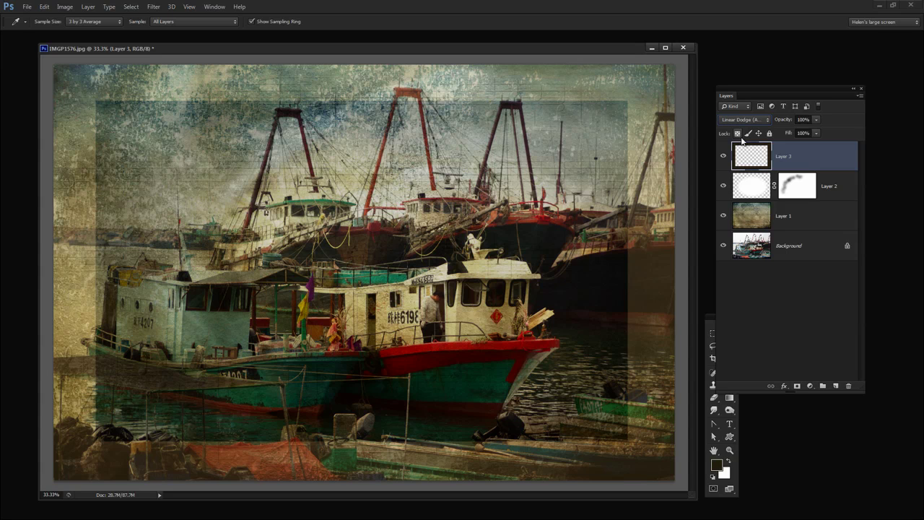
{"action": "key", "text": "Down"}
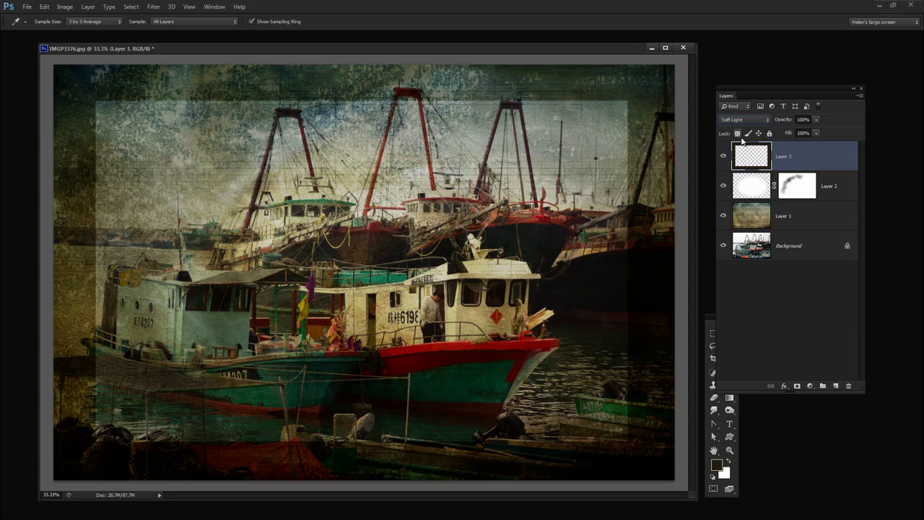
{"action": "key", "text": "Up"}
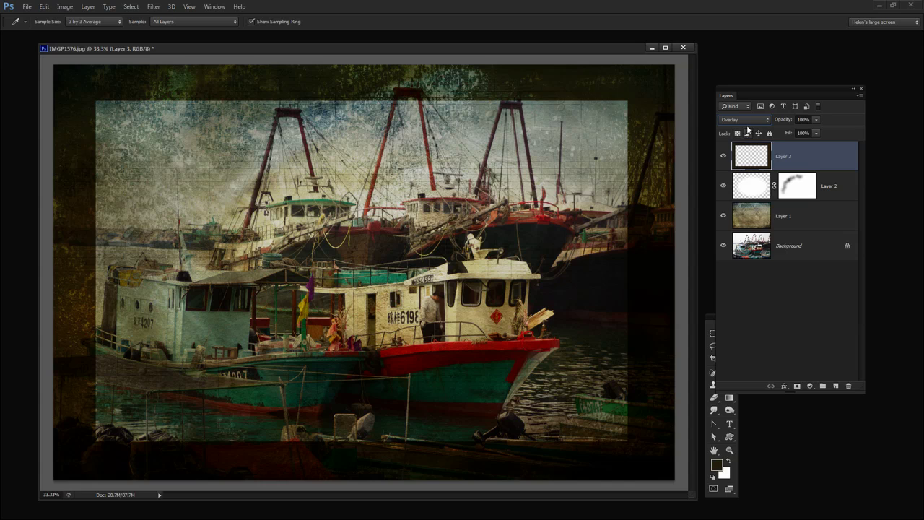
Try Multiply, then cycle again from Dissolve through Linear Burn, Darker Color and Lighten to Lighter Color
{"action": "left_click", "coordinate": [744, 119]}
{"action": "left_click", "coordinate": [747, 155]}
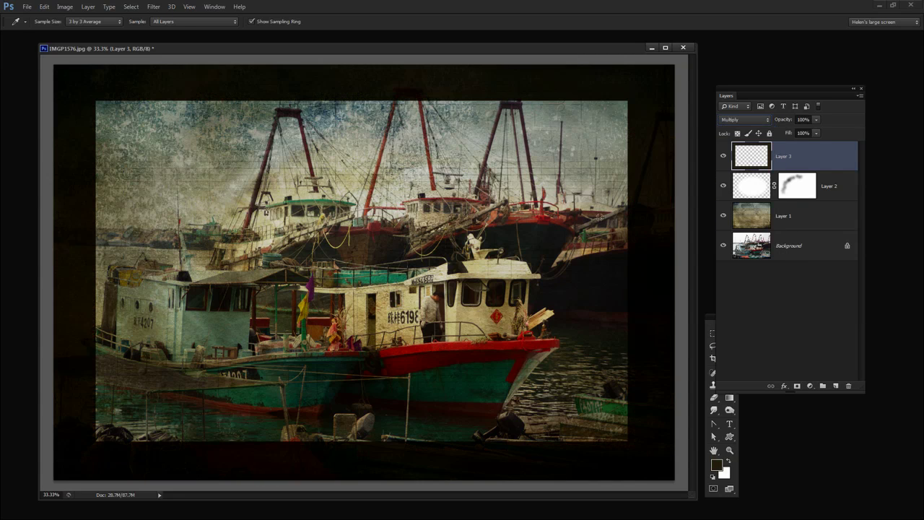
{"action": "left_click", "coordinate": [735, 119]}
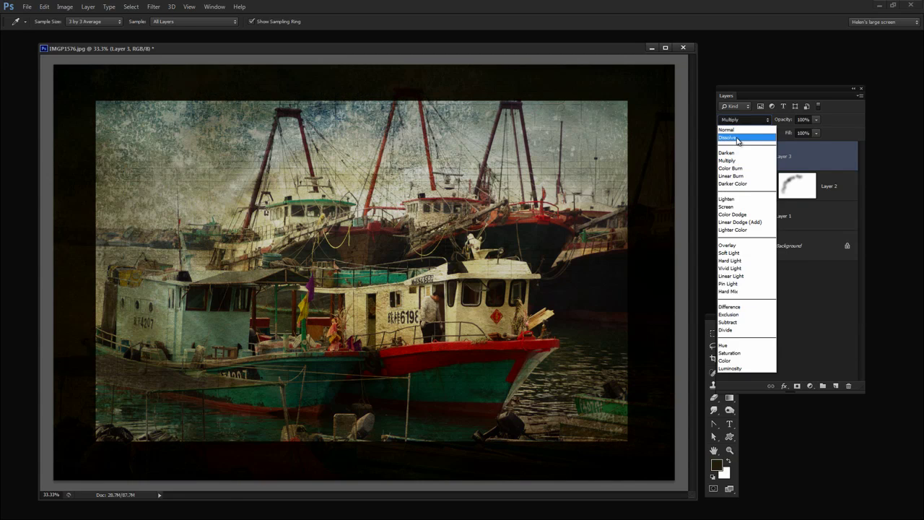
{"action": "left_click", "coordinate": [738, 138]}
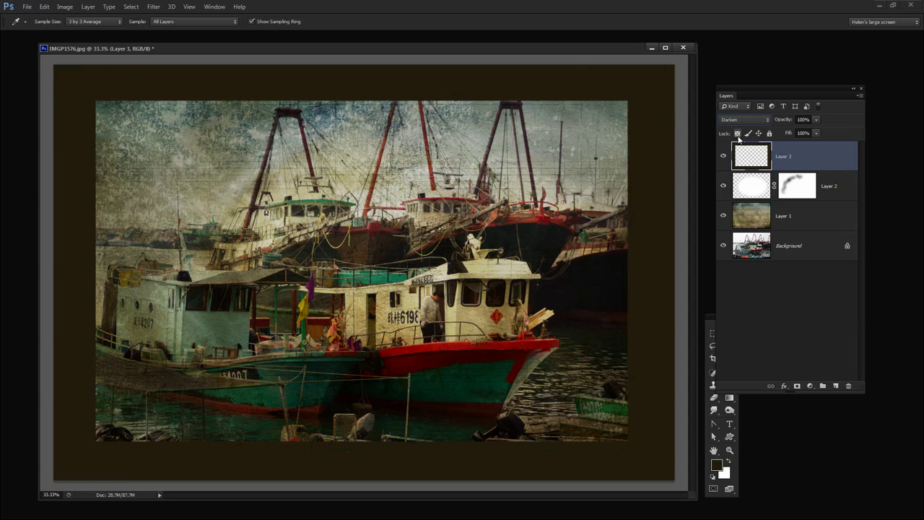
{"action": "key", "text": "Down"}
{"action": "key", "text": "Down"}
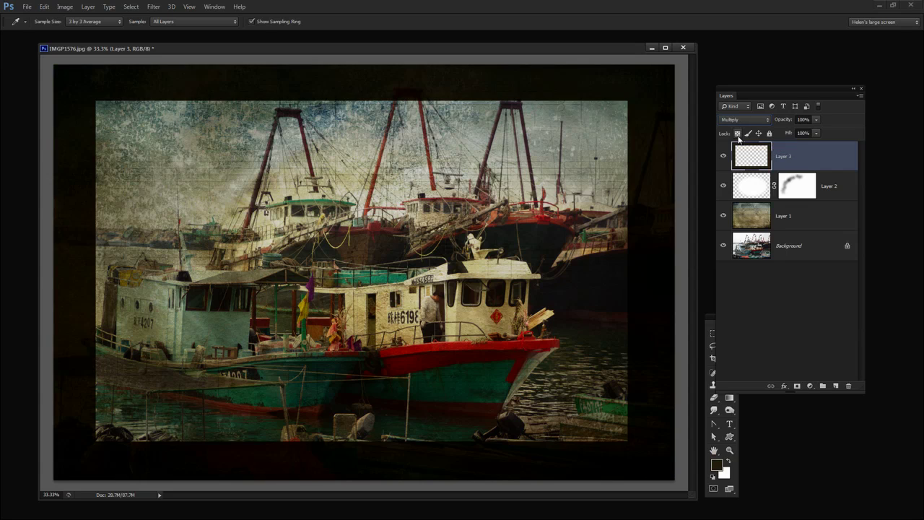
{"action": "key", "text": "Down"}
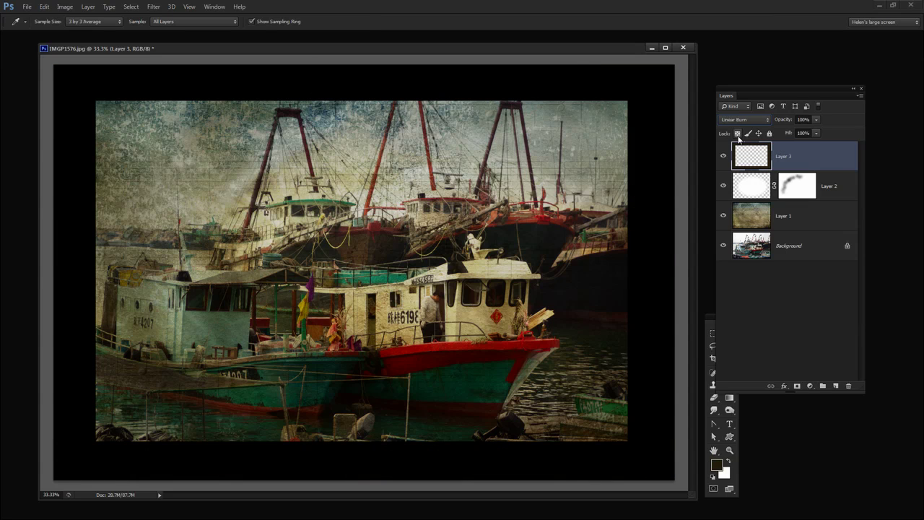
{"action": "key", "text": "Down"}
{"action": "key", "text": "Down"}
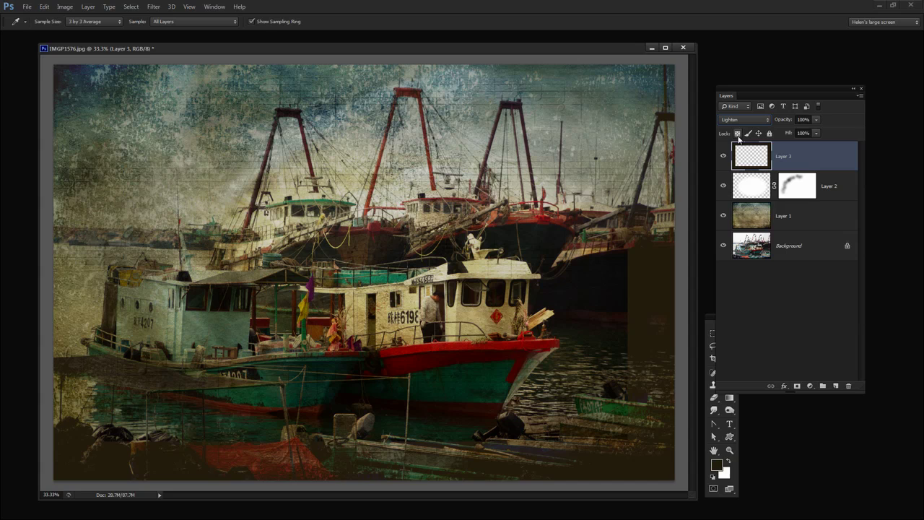
{"action": "key", "text": "Down"}
{"action": "key", "text": "Down"}
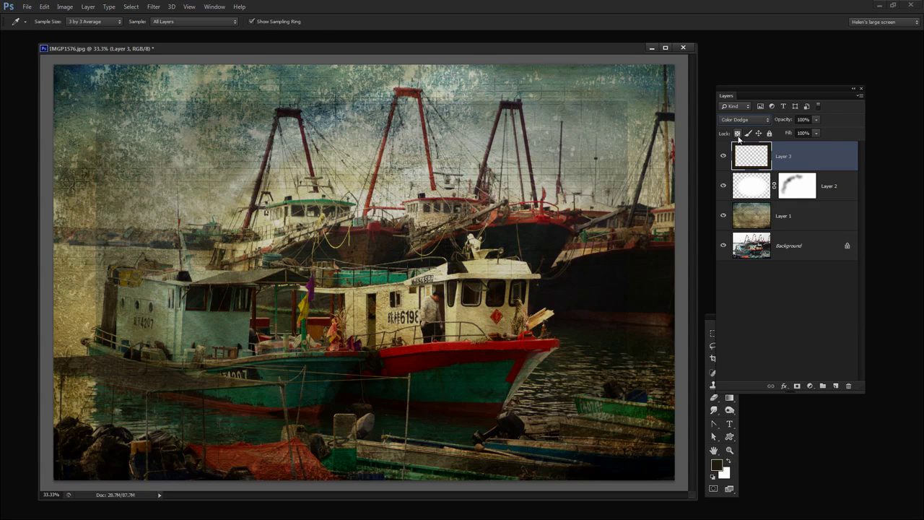
{"action": "key", "text": "Down"}
{"action": "key", "text": "Down"}
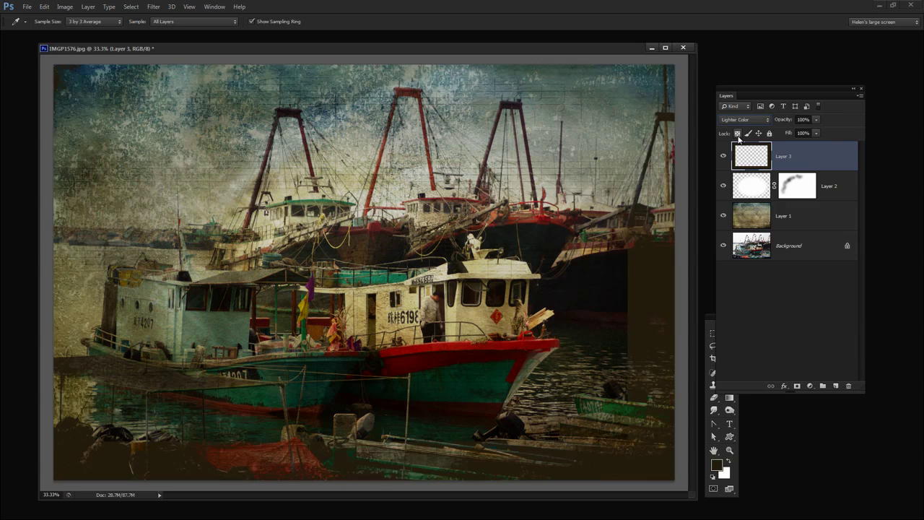
{"action": "key", "text": "Down"}
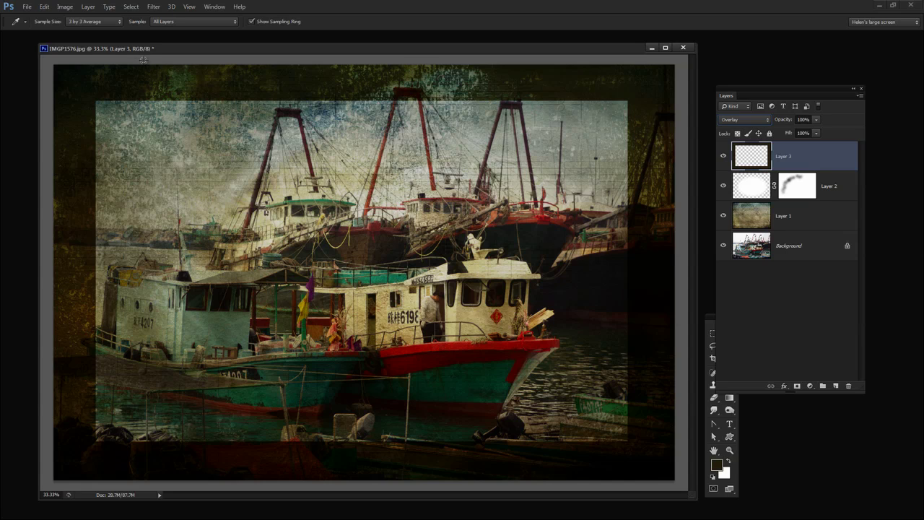
Apply a 157.5-pixel Gaussian Blur to the Layer 3 frame
{"action": "left_click", "coordinate": [154, 7]}
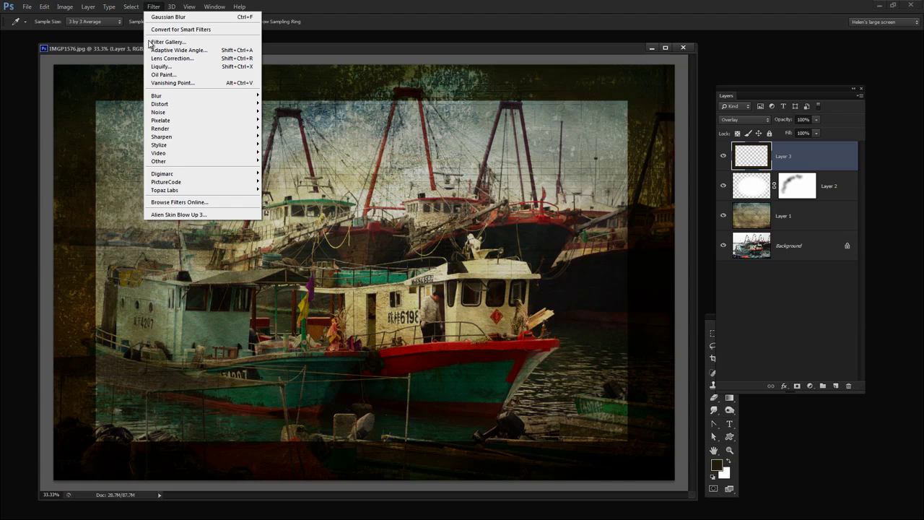
{"action": "mouse_move", "coordinate": [154, 97]}
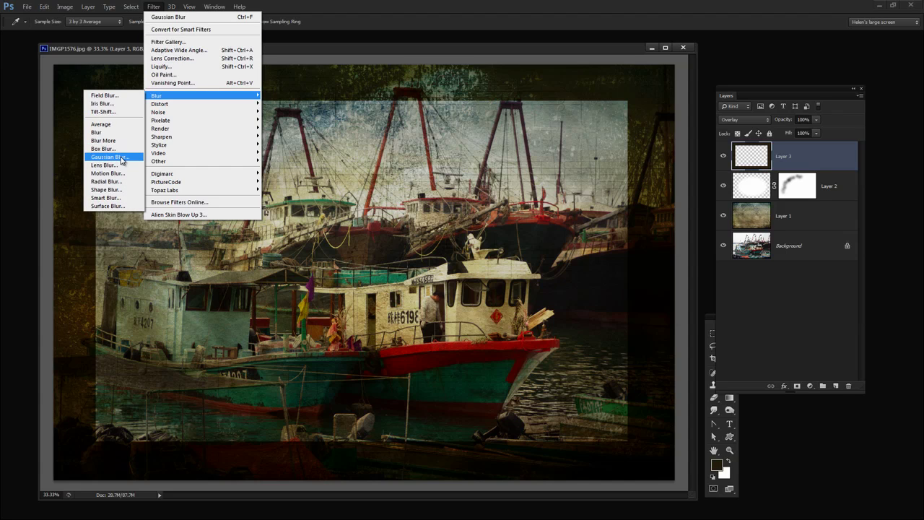
{"action": "left_click", "coordinate": [112, 156]}
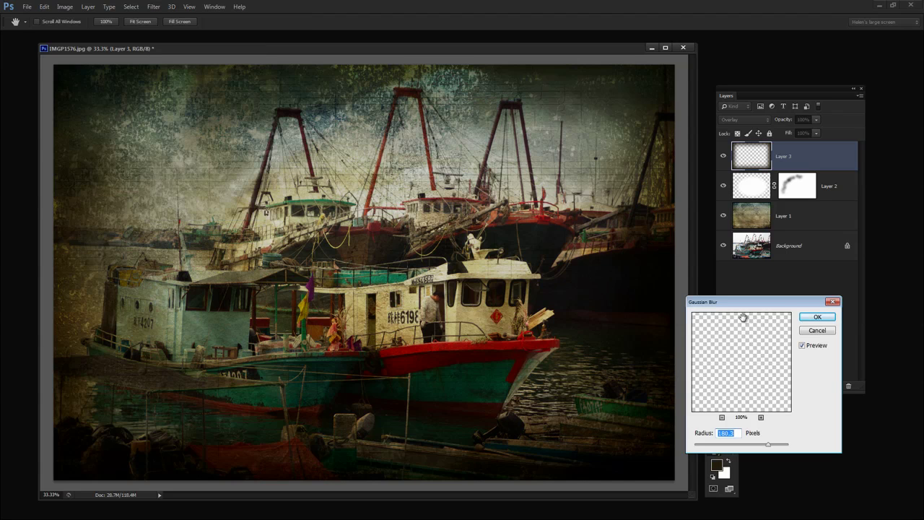
{"action": "mouse_move", "coordinate": [767, 447]}
{"action": "left_mouse_down"}
{"action": "mouse_move", "coordinate": [691, 449]}
{"action": "mouse_move", "coordinate": [771, 450]}
{"action": "mouse_move", "coordinate": [762, 450]}
{"action": "left_mouse_up"}
{"action": "left_click", "coordinate": [817, 318]}
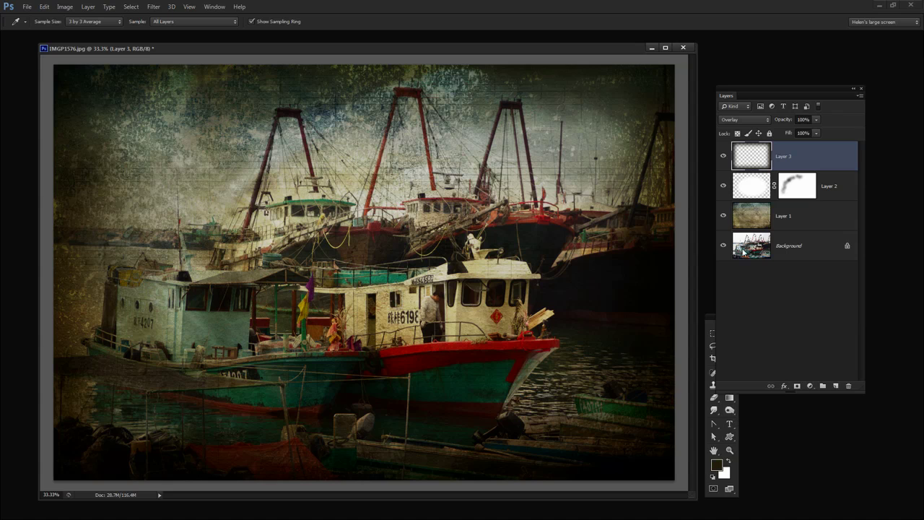
{"action": "left_click", "coordinate": [723, 156]}
{"action": "left_click", "coordinate": [723, 186]}
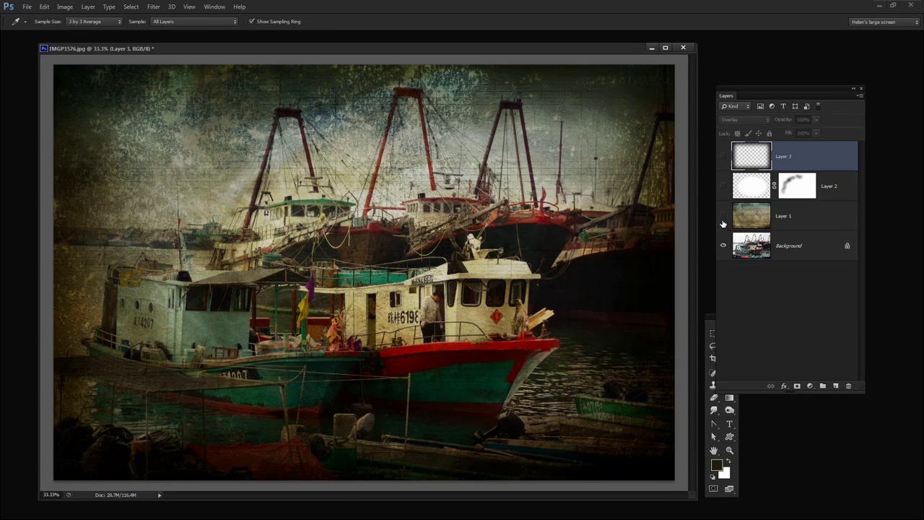
{"action": "left_click", "coordinate": [722, 215]}
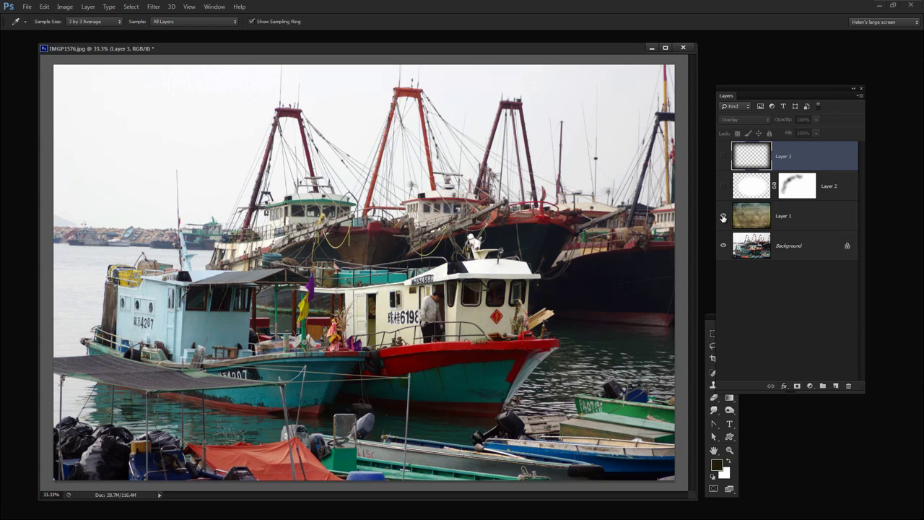
{"action": "left_click", "coordinate": [723, 216]}
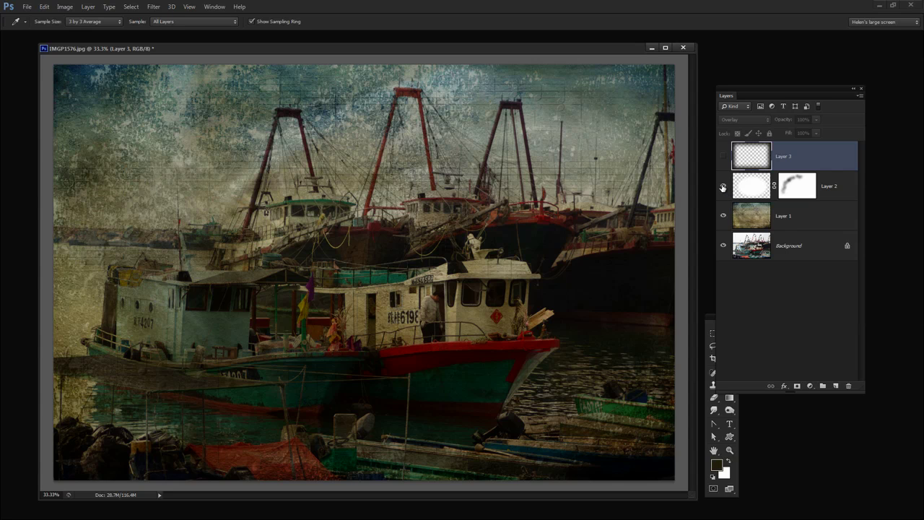
{"action": "left_click", "coordinate": [722, 186]}
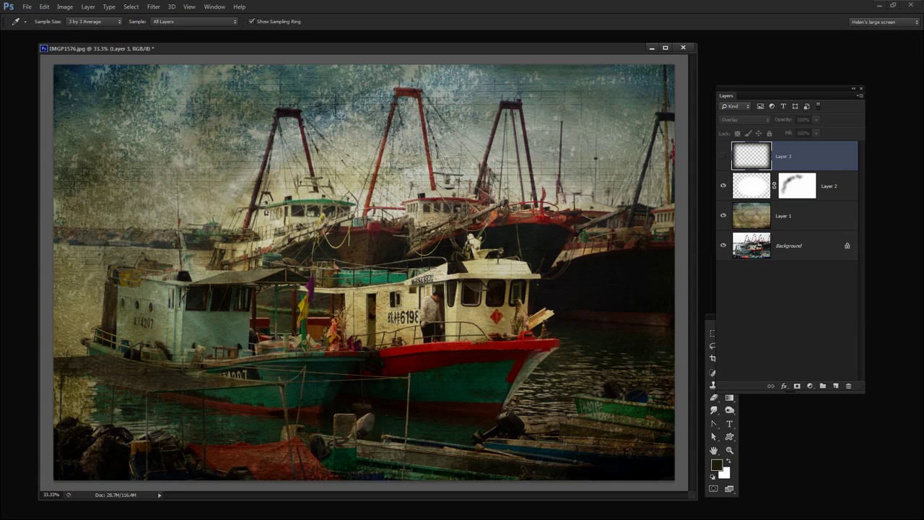
{"action": "left_click", "coordinate": [723, 156]}
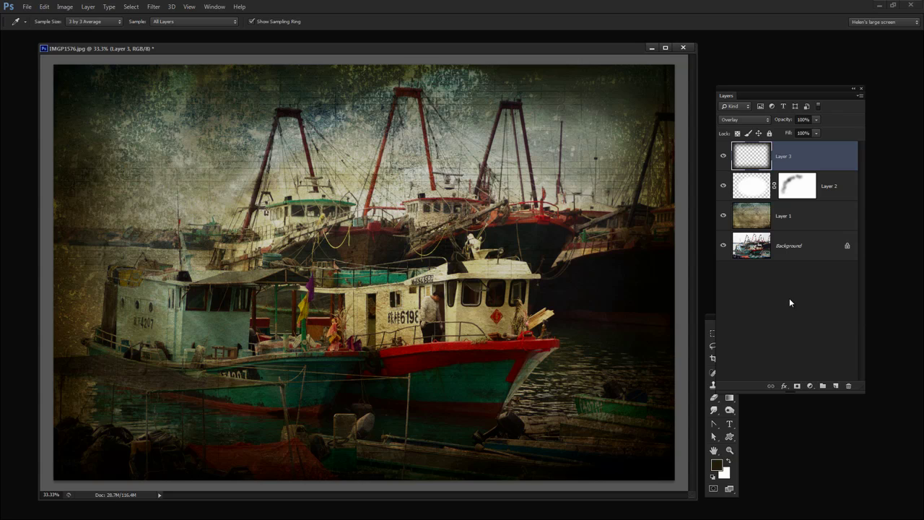